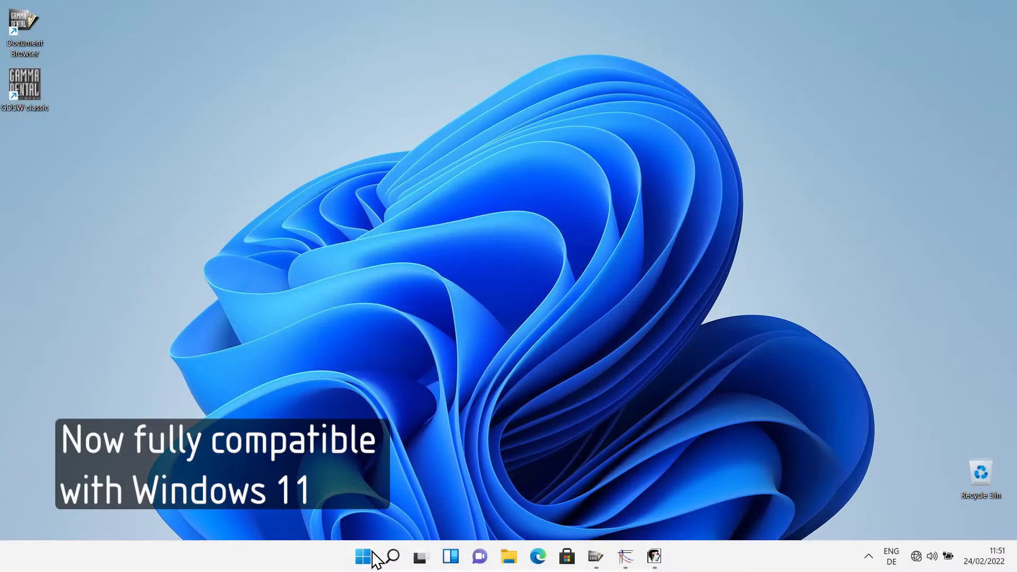
- Open the Windows 11 Start menu showing pinned apps and recommended files
{"action": "left_click", "coordinate": [374, 557]}
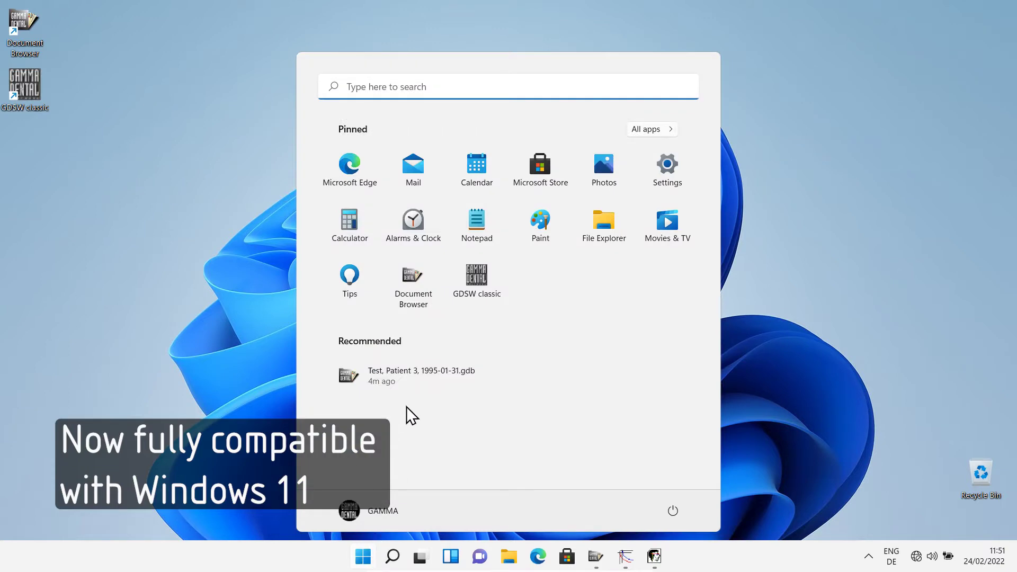
- Open the recommended test patient file and bring the CADIAX curves and CADIAS windows forward
{"action": "left_click", "coordinate": [411, 382]}
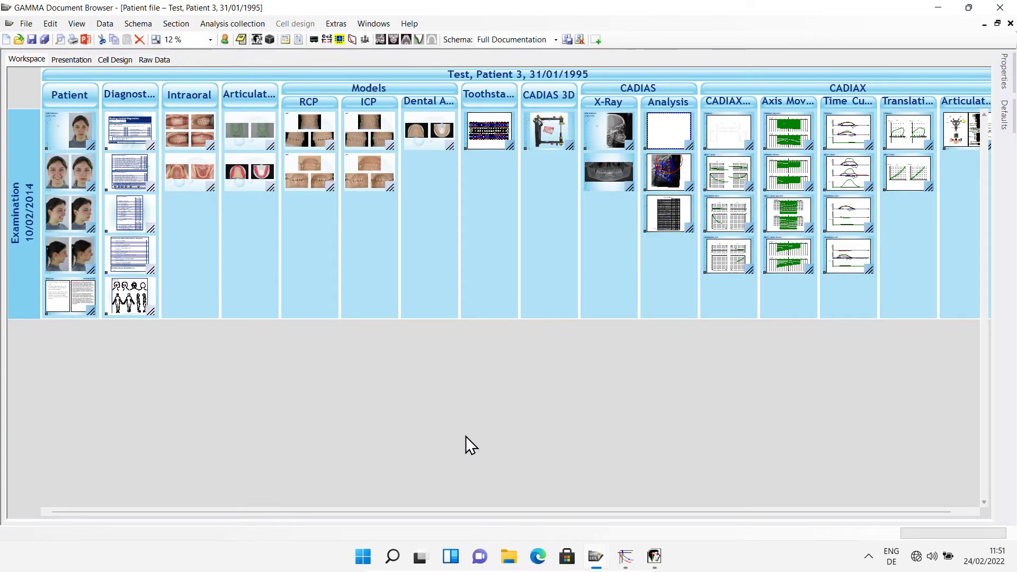
{"action": "mouse_move", "coordinate": [633, 554]}
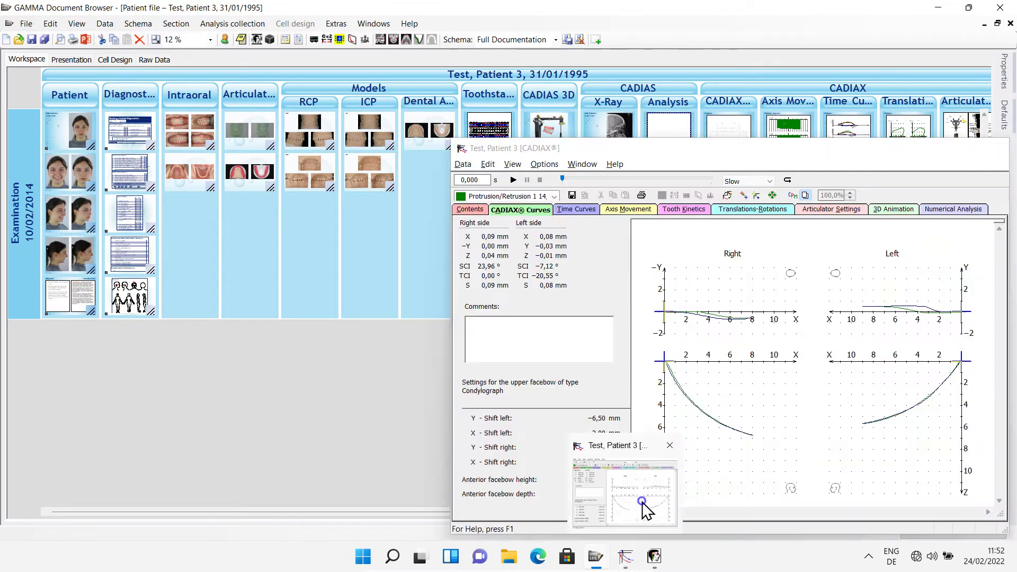
{"action": "left_click", "coordinate": [642, 501]}
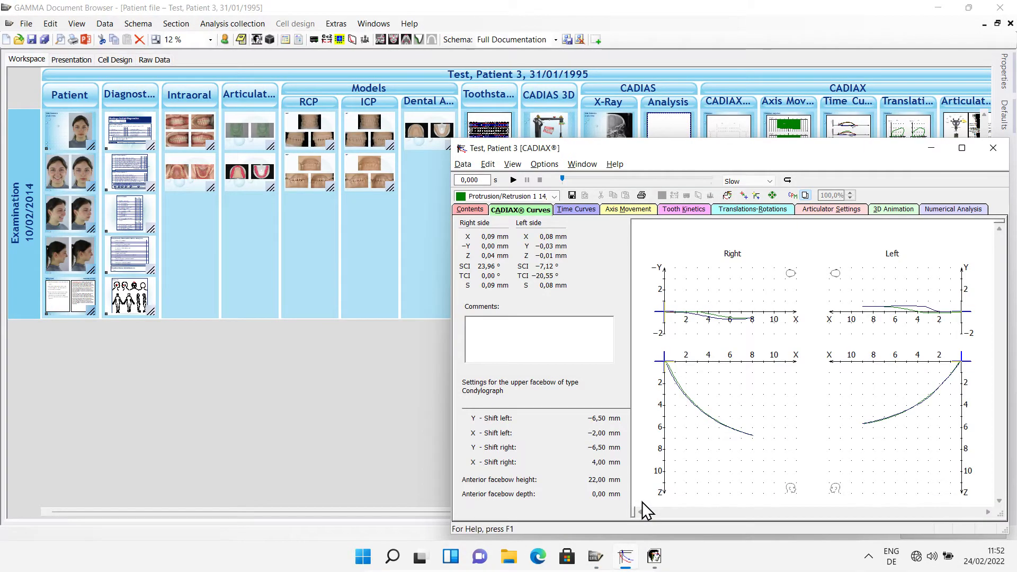
{"action": "mouse_move", "coordinate": [653, 553]}
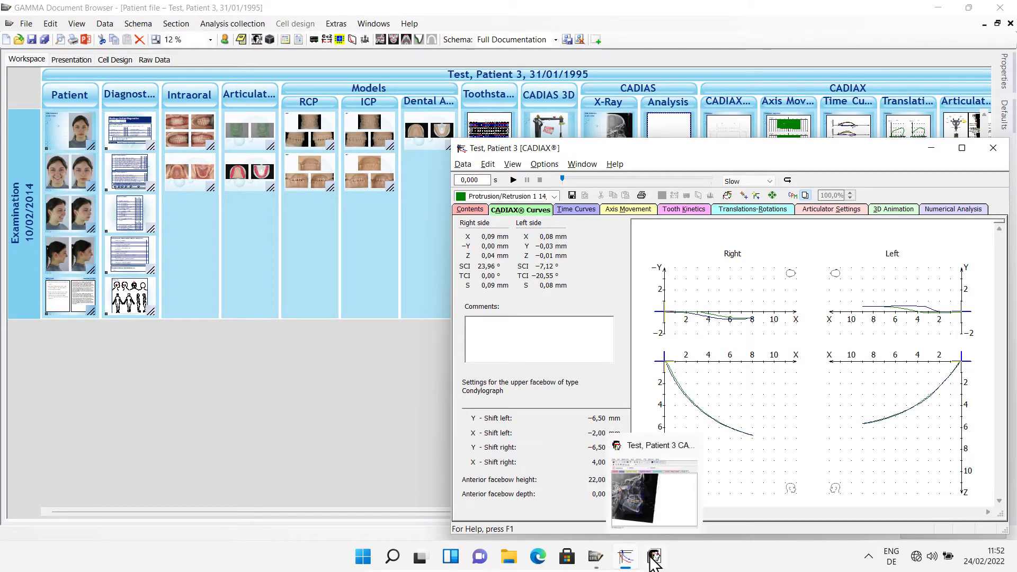
{"action": "left_click", "coordinate": [653, 511]}
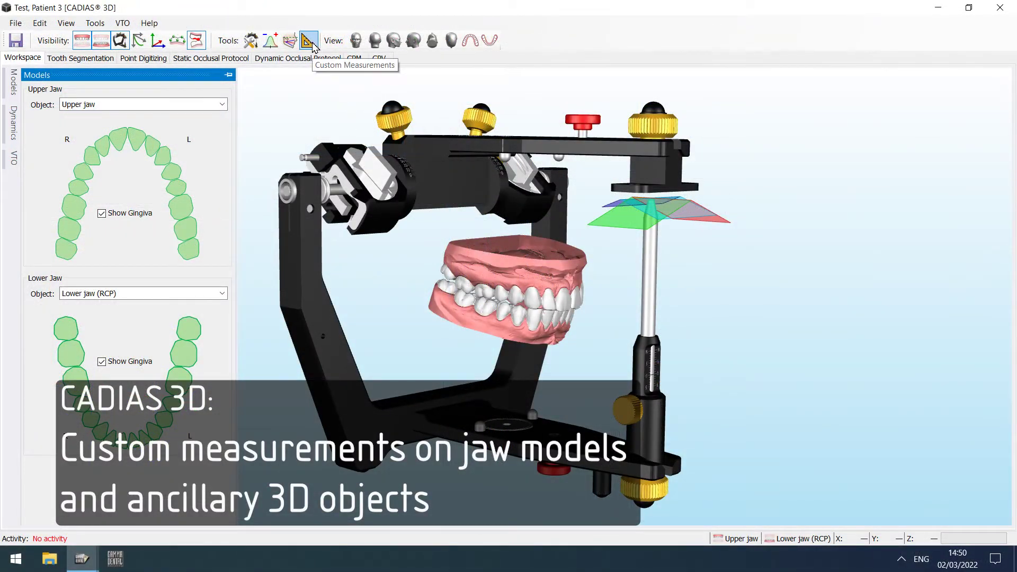
- Place custom point measurements at the lower and upper ends of the tooth's blue line
{"action": "left_click", "coordinate": [311, 45]}
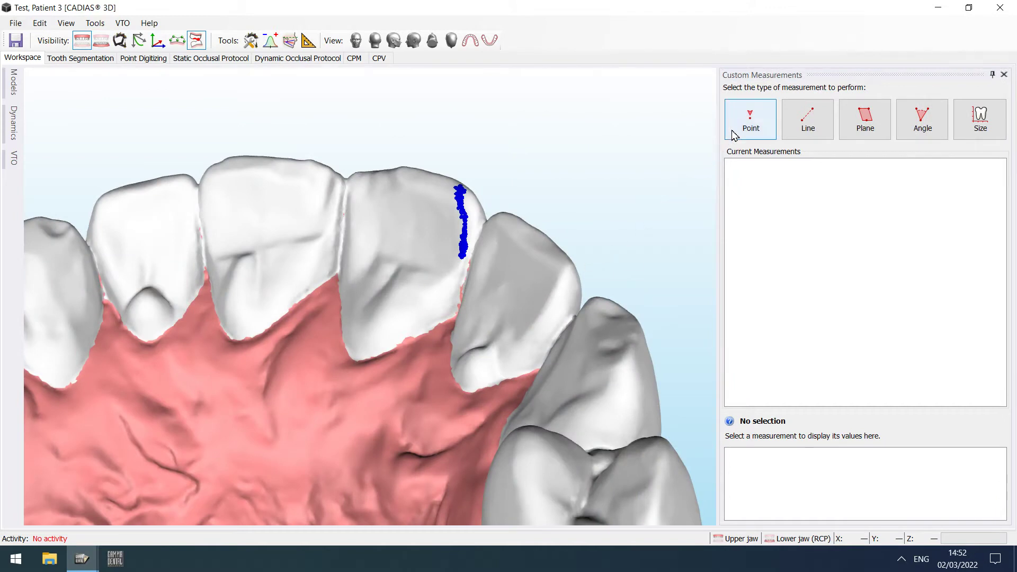
{"action": "left_click", "coordinate": [735, 134]}
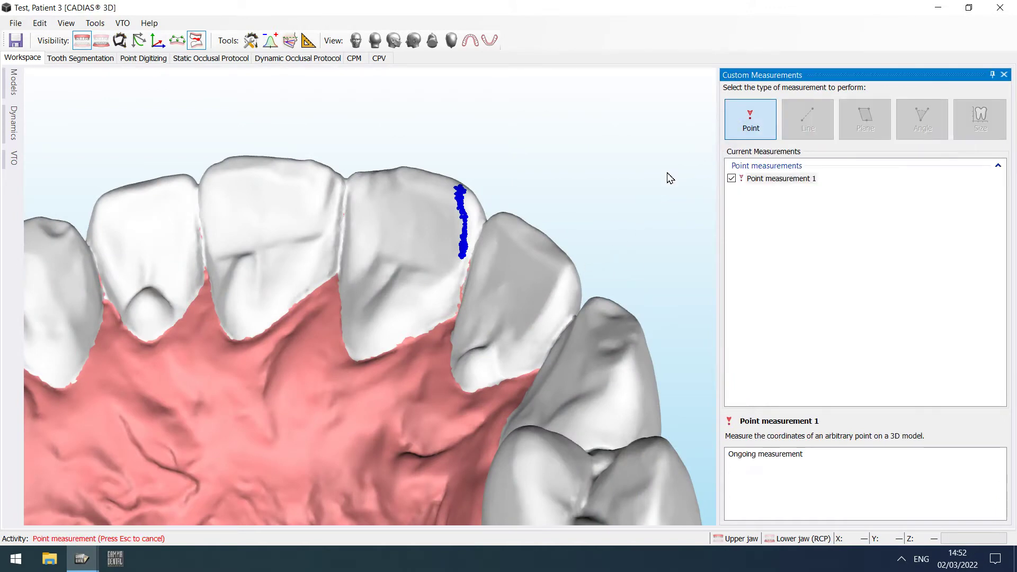
{"action": "left_click", "coordinate": [460, 258]}
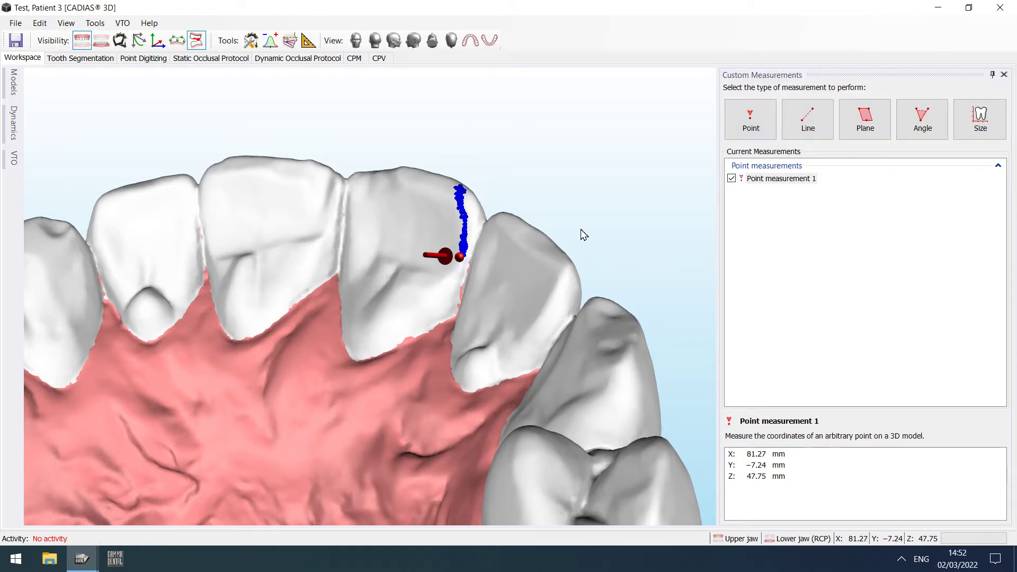
{"action": "left_click", "coordinate": [751, 139]}
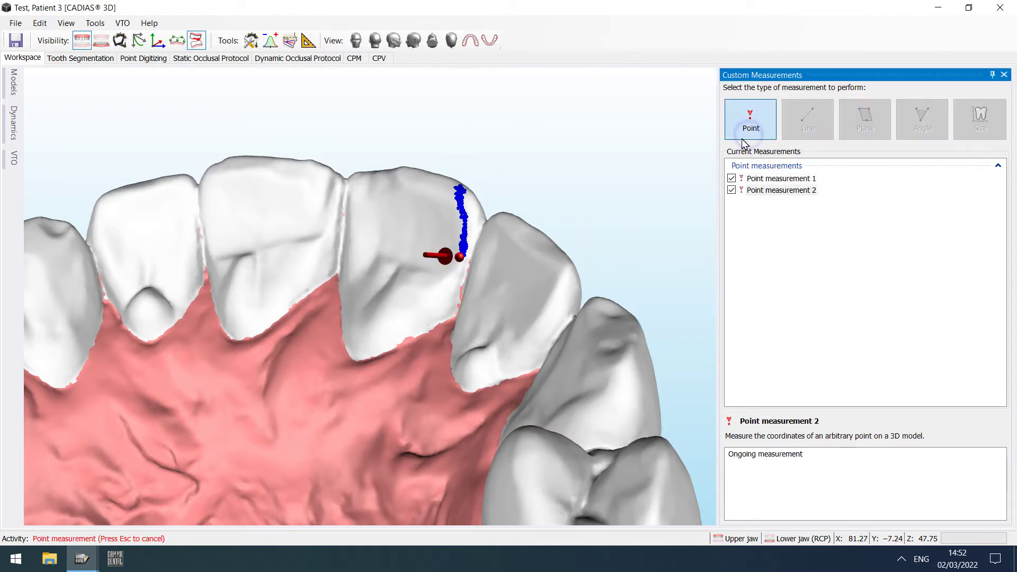
{"action": "left_click", "coordinate": [460, 186]}
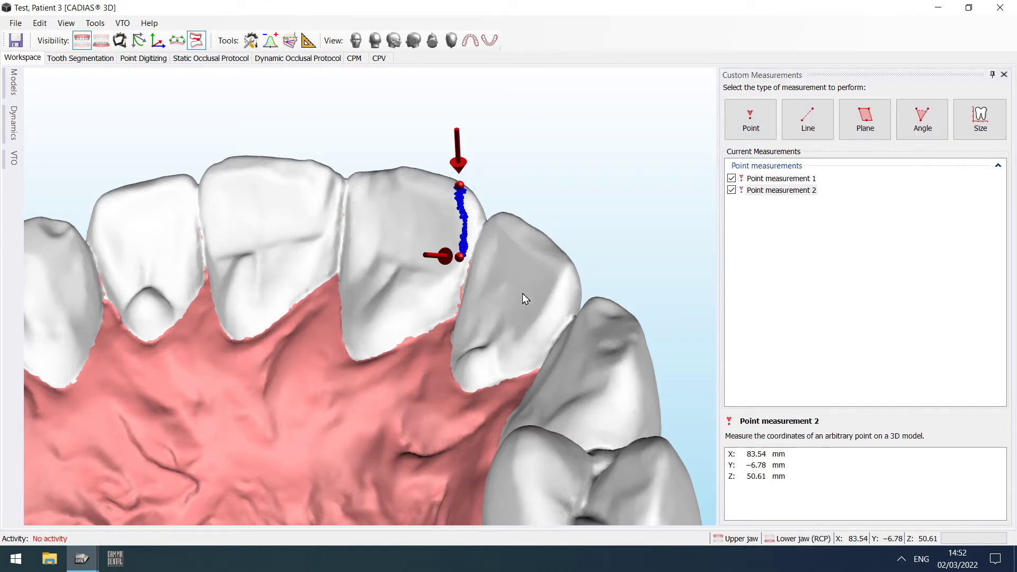
{"action": "left_click_drag", "start_coordinate": [522, 294], "coordinate": [355, 301]}
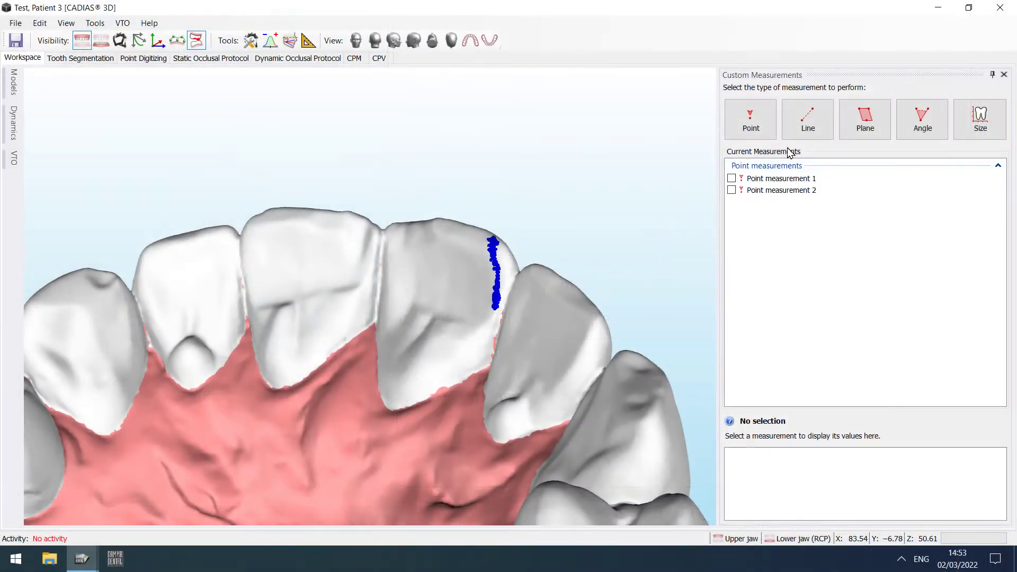
- Measure a 3.43 mm line along the blue line on the front tooth
{"action": "left_click", "coordinate": [832, 127]}
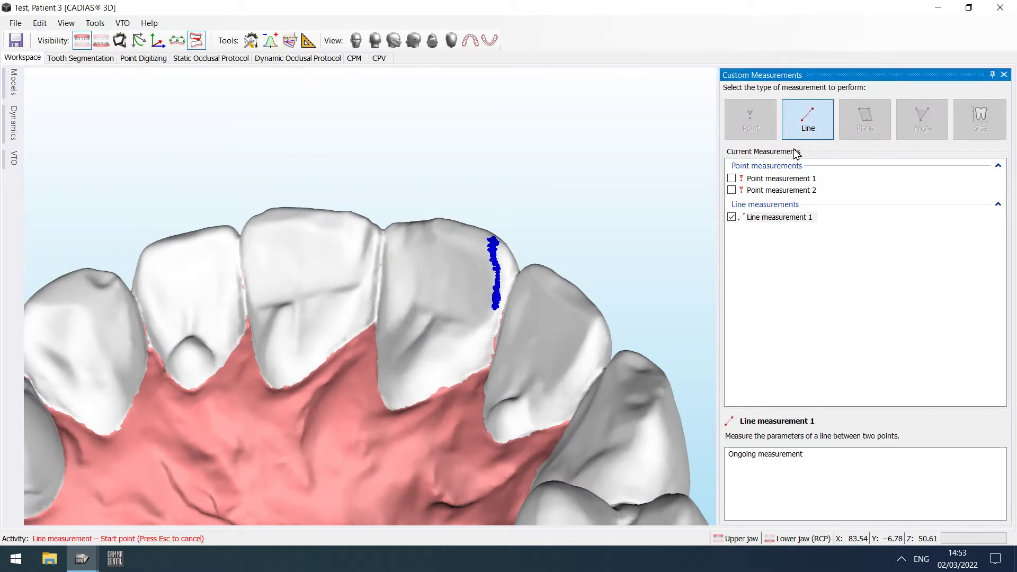
{"action": "left_click", "coordinate": [494, 305]}
{"action": "left_click", "coordinate": [492, 242]}
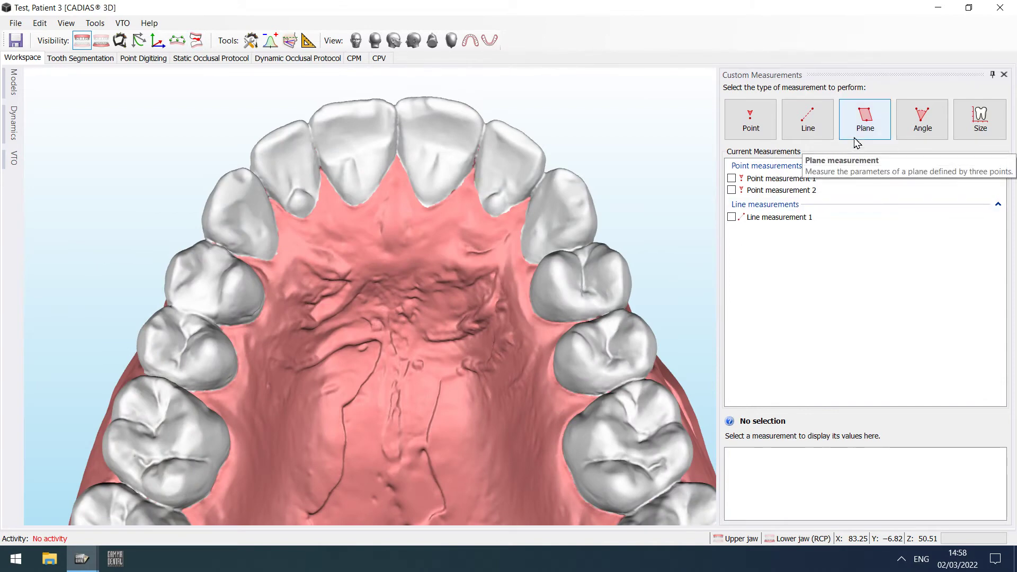
- Add a plane through both molars and the incisor tips, 11.11° to AOP
{"action": "left_click", "coordinate": [855, 137]}
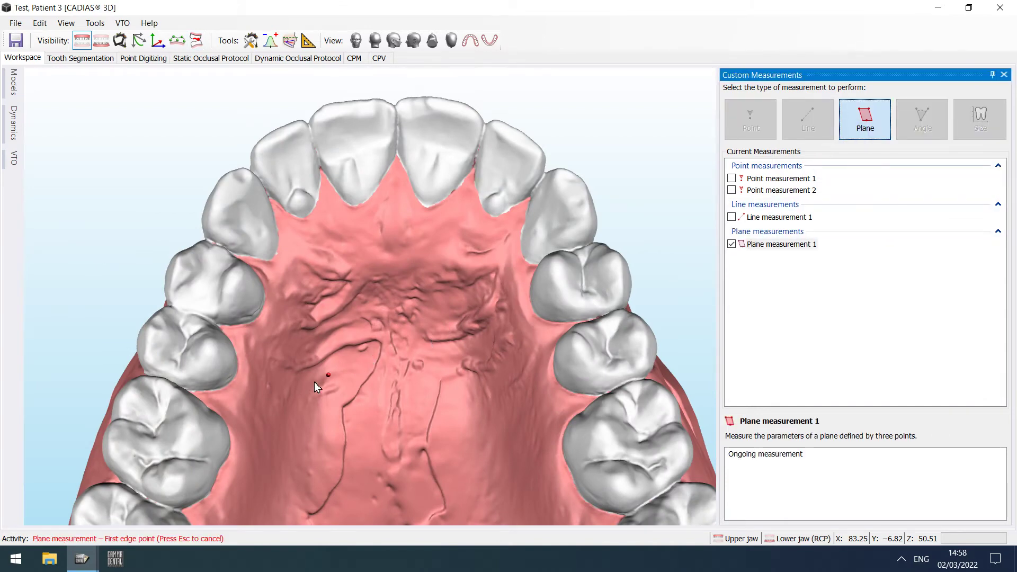
{"action": "left_click", "coordinate": [157, 437]}
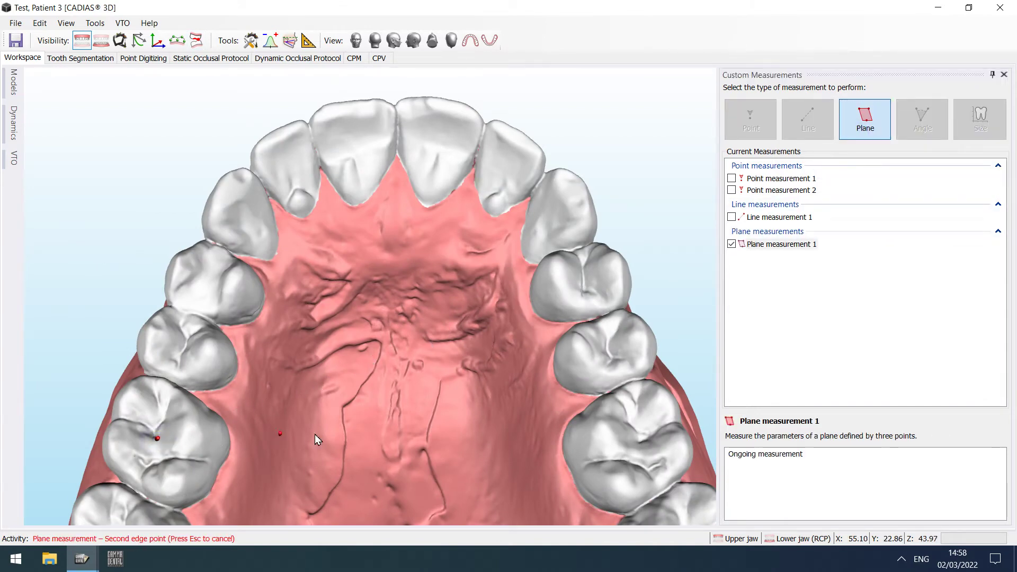
{"action": "left_click", "coordinate": [639, 445]}
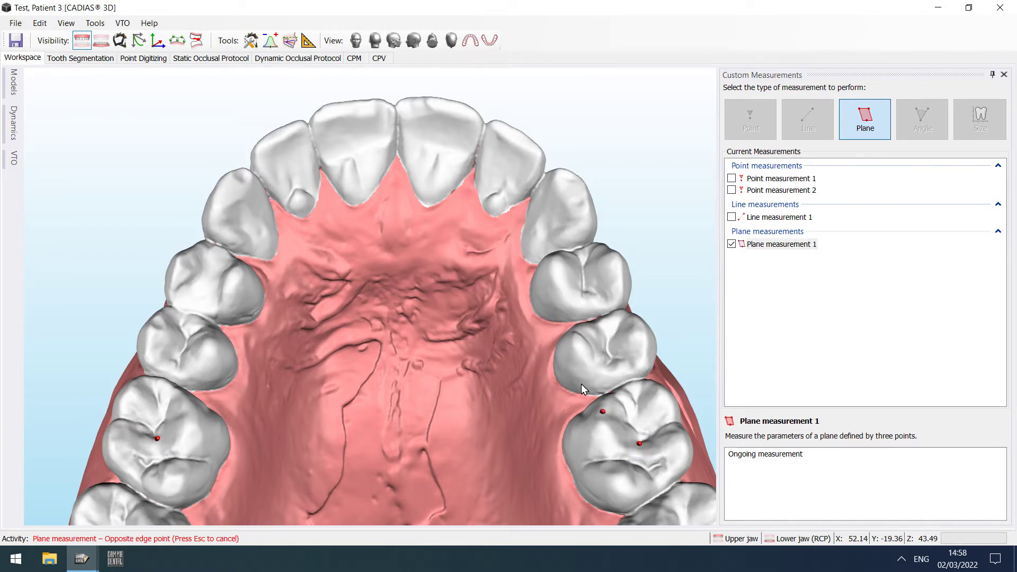
{"action": "left_click", "coordinate": [398, 109]}
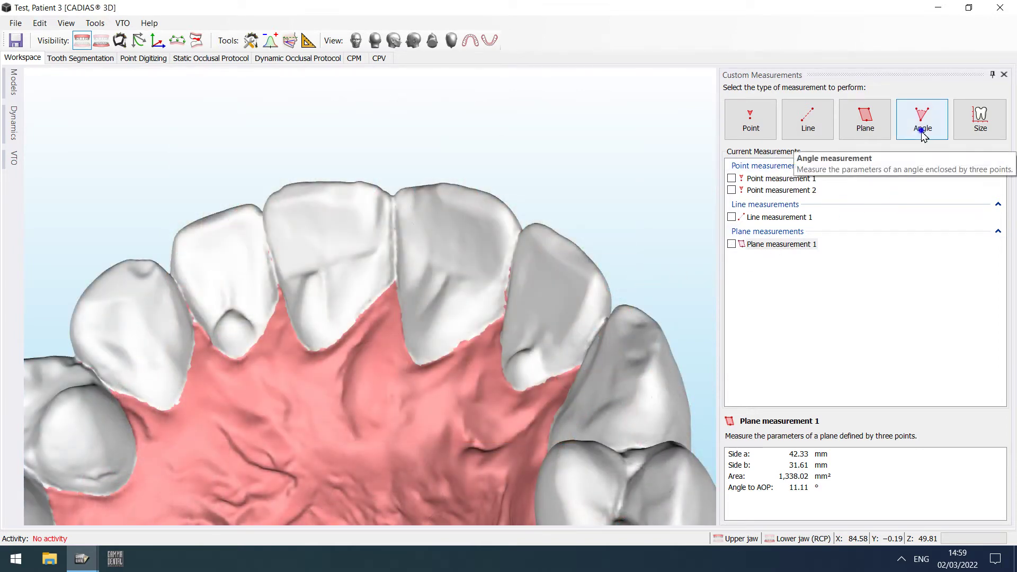
- Measure a 146.48° angle on the front tooth, then hide it
{"action": "left_click", "coordinate": [922, 135]}
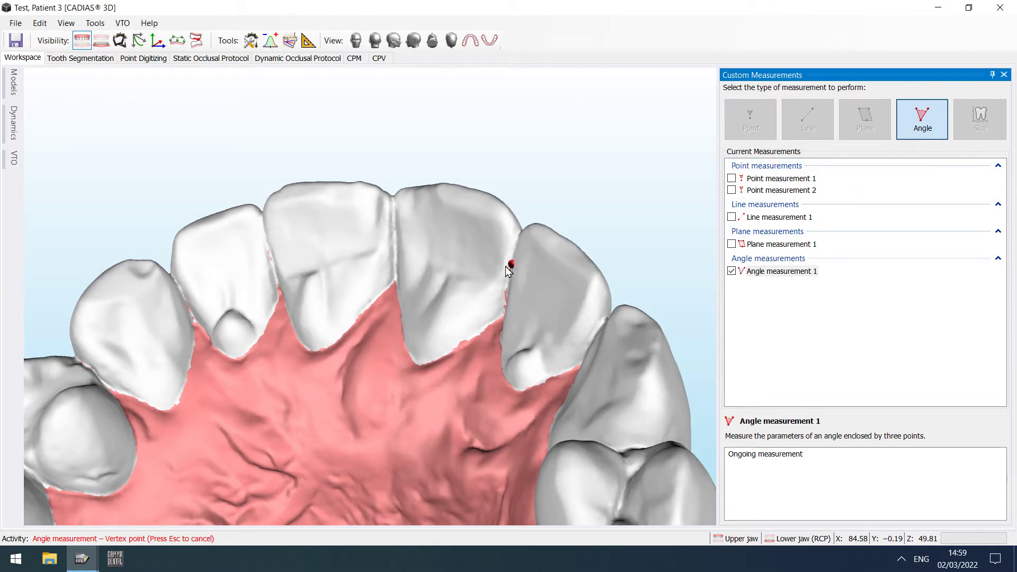
{"action": "left_click", "coordinate": [459, 278]}
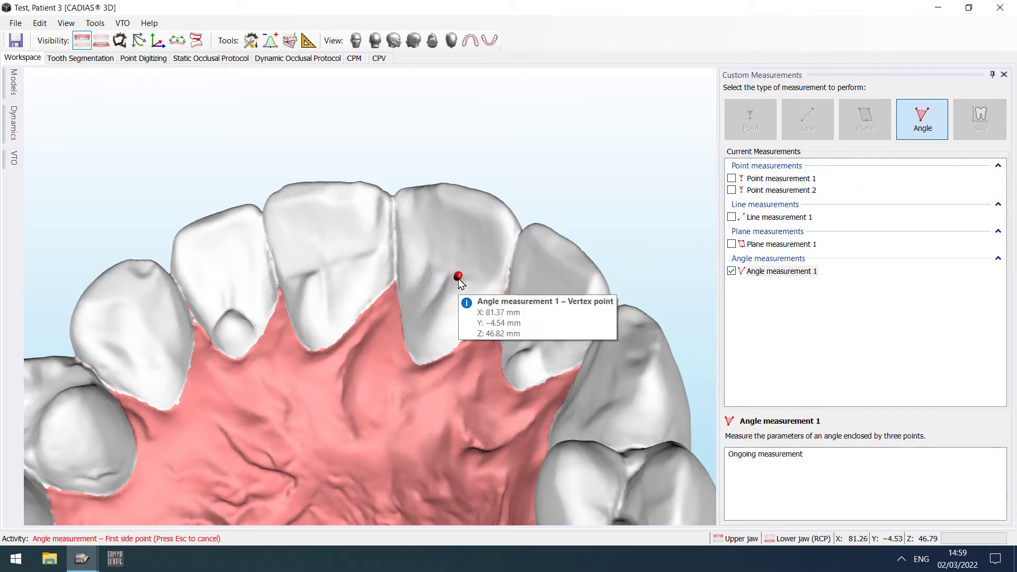
{"action": "left_click", "coordinate": [434, 326]}
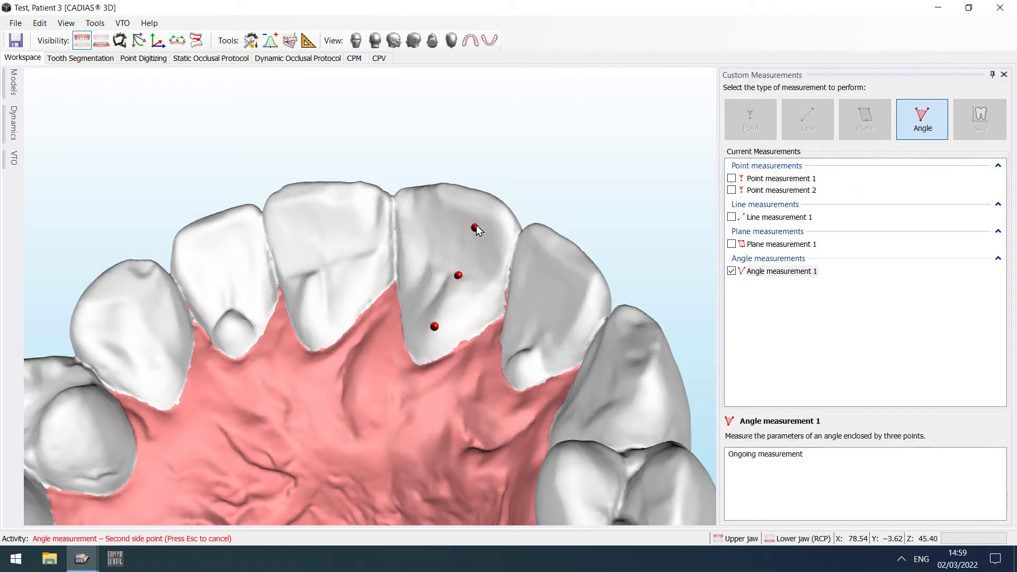
{"action": "left_click", "coordinate": [470, 208]}
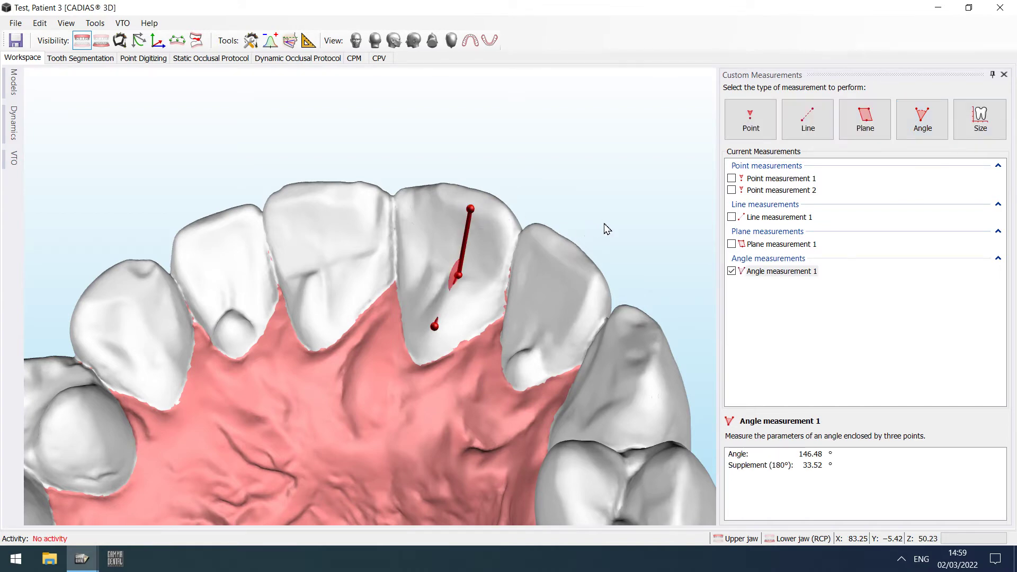
{"action": "left_click_drag", "start_coordinate": [607, 229], "coordinate": [504, 229]}
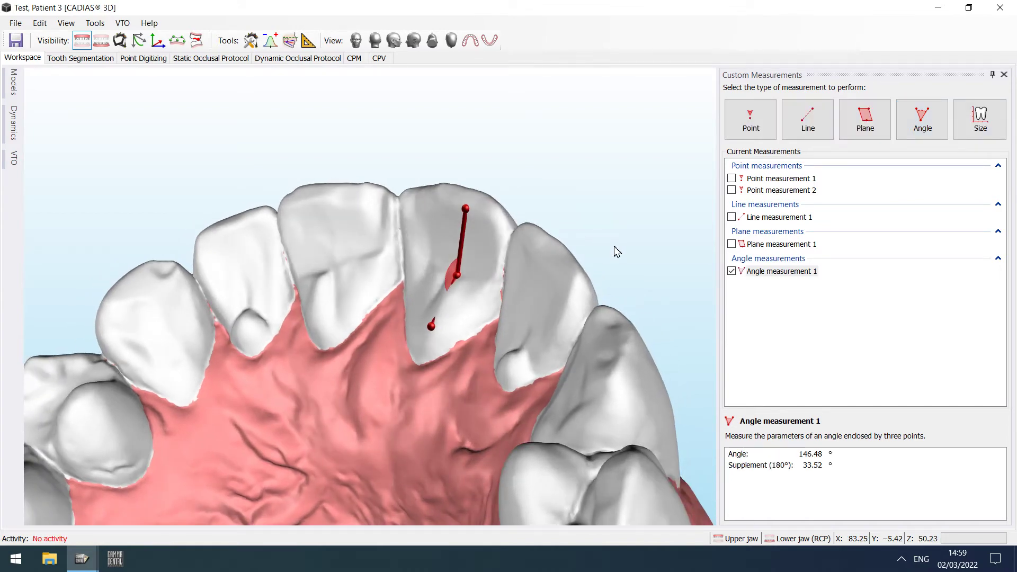
{"action": "key", "text": "space"}
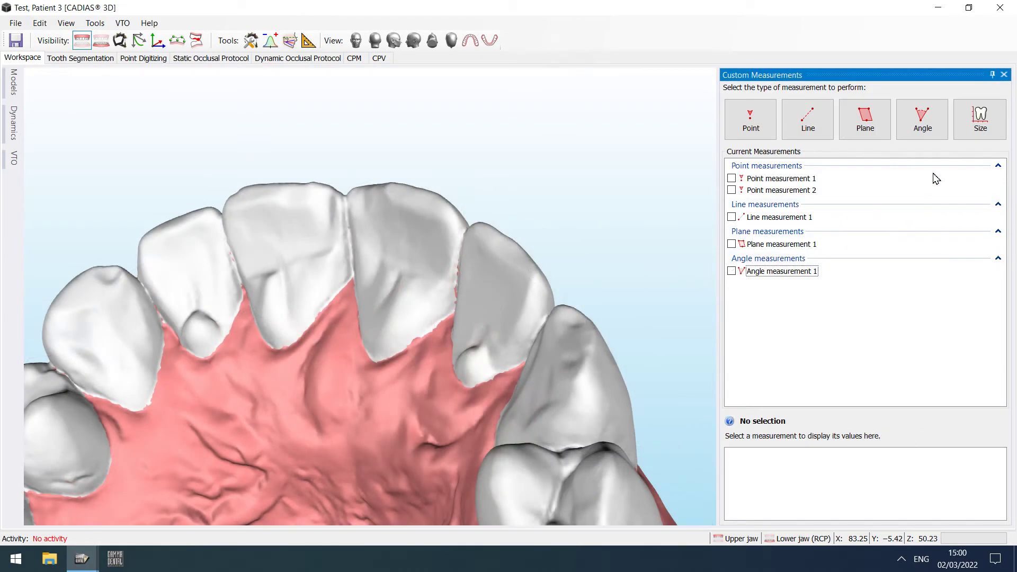
- Measure the size of Upper Left 2: 7.23 × 6.64 × 9.44 mm
{"action": "left_click", "coordinate": [979, 135]}
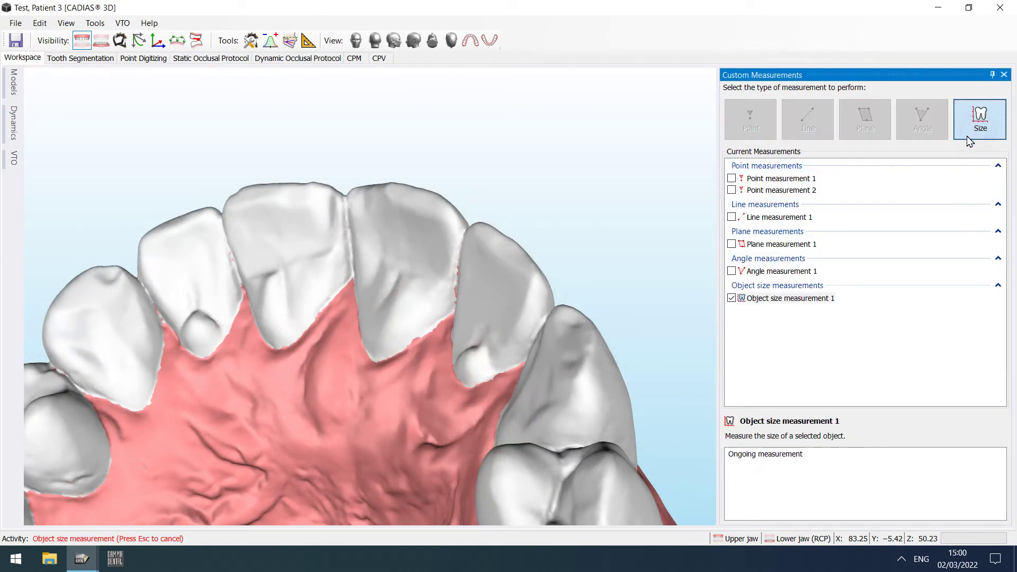
{"action": "left_click", "coordinate": [504, 307]}
{"action": "left_click_drag", "start_coordinate": [584, 346], "coordinate": [594, 302]}
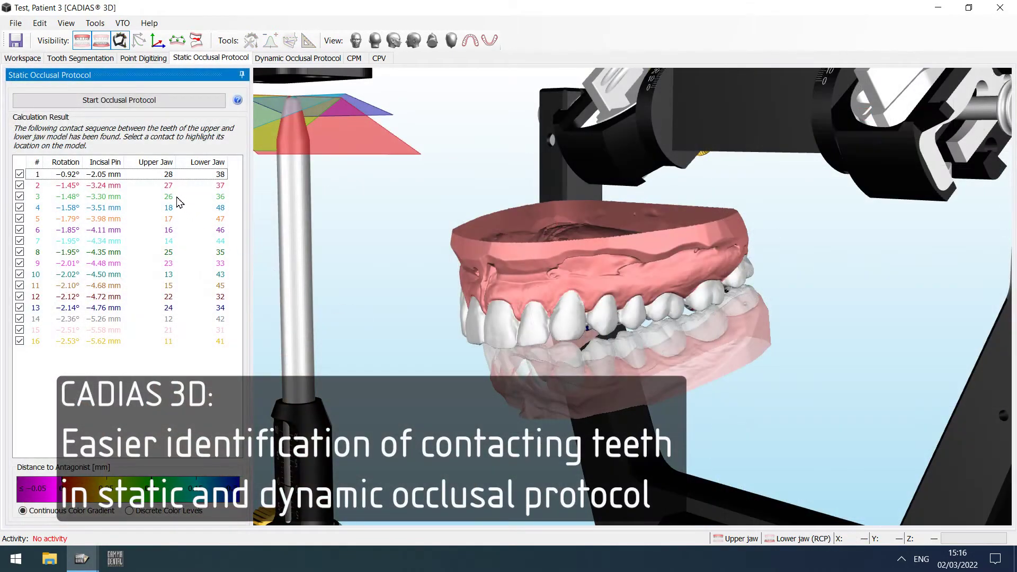
- Highlight static contacts 1–3 (teeth 28/38, 27/37, 26/36) and replay the right mediotrusion movement
{"action": "left_click", "coordinate": [167, 175]}
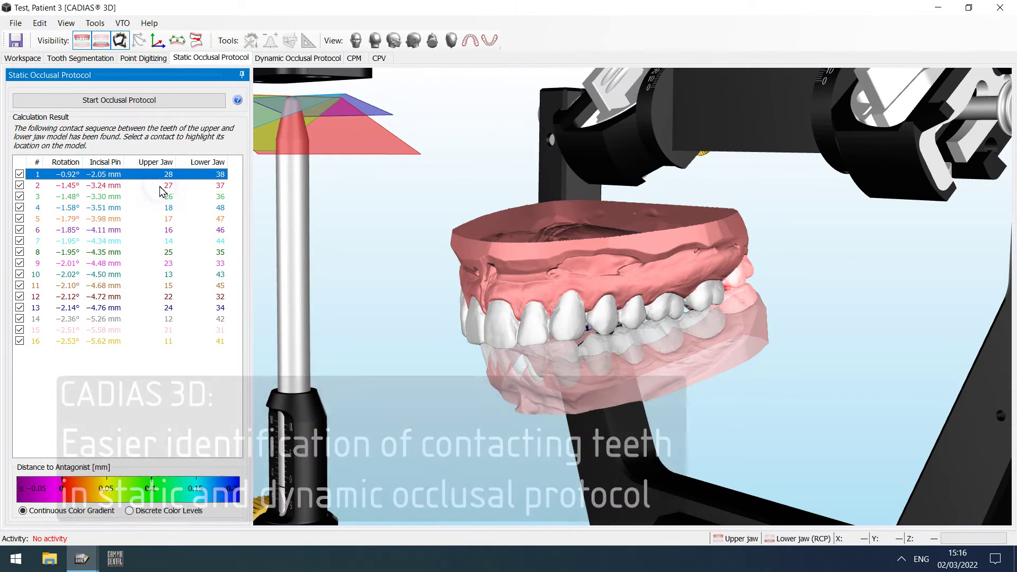
{"action": "left_click", "coordinate": [160, 186]}
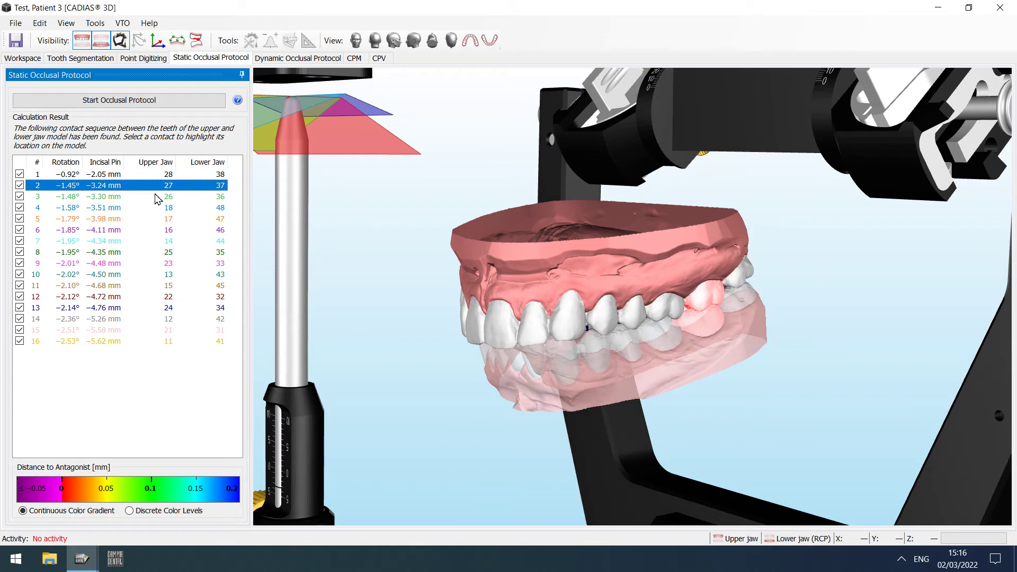
{"action": "left_click", "coordinate": [158, 197]}
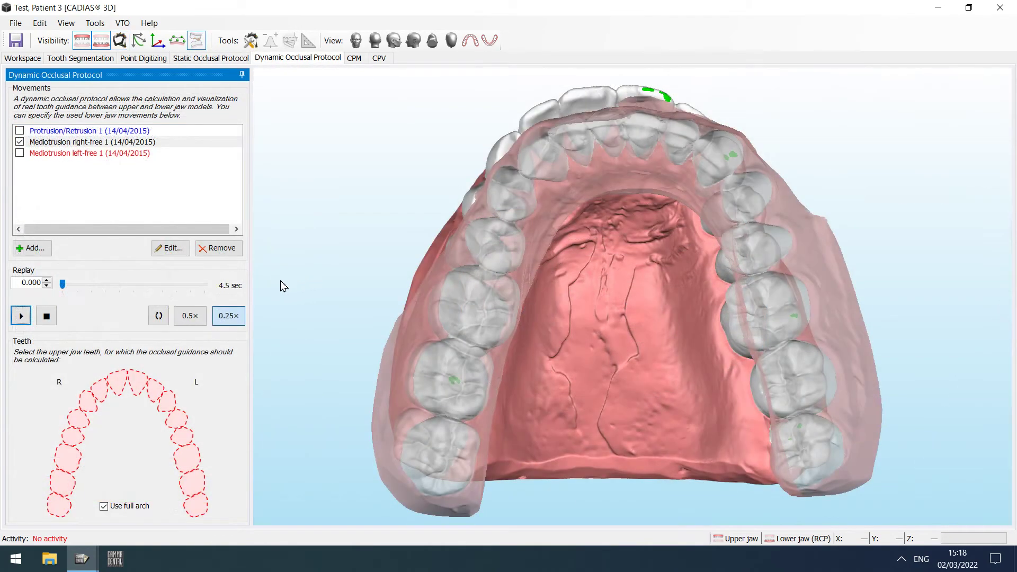
{"action": "left_click", "coordinate": [22, 318]}
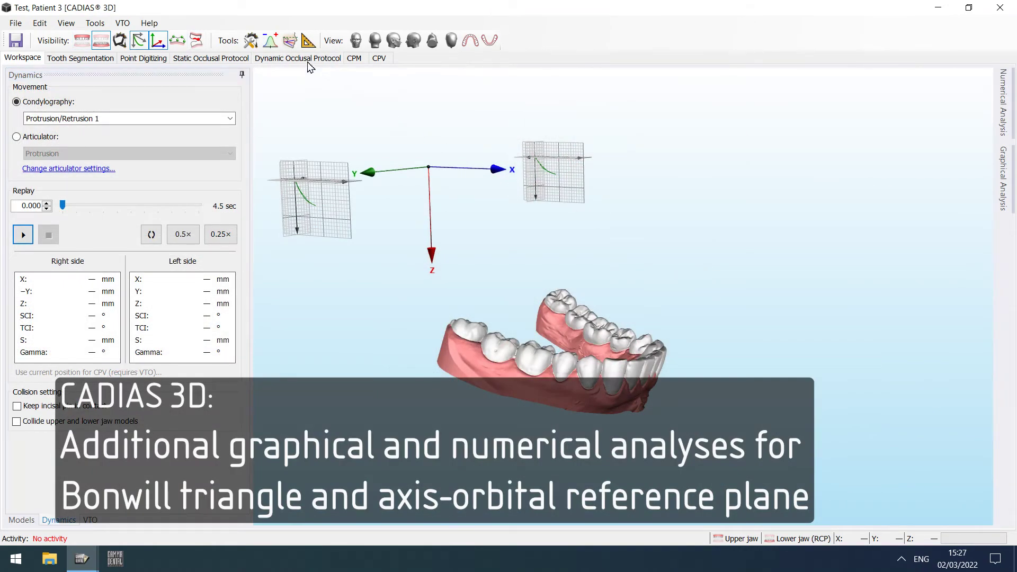
- Show the Bonwill and axis-orbital triangles and replay the protrusion/retrusion movement
{"action": "left_click", "coordinate": [290, 40]}
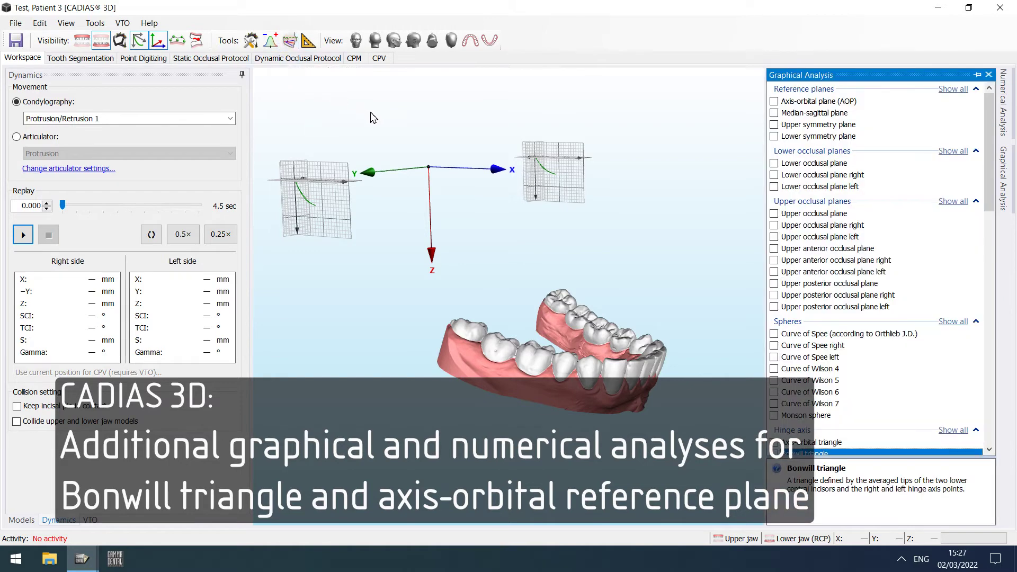
{"action": "scroll", "coordinate": [822, 364], "scroll_direction": "down", "scroll_amount": 4}
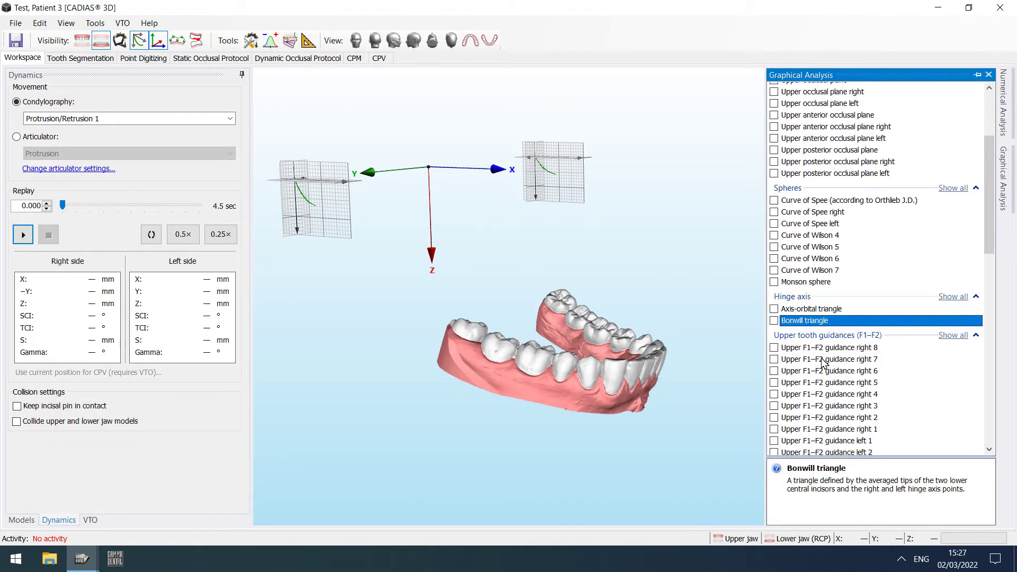
{"action": "left_click", "coordinate": [774, 321]}
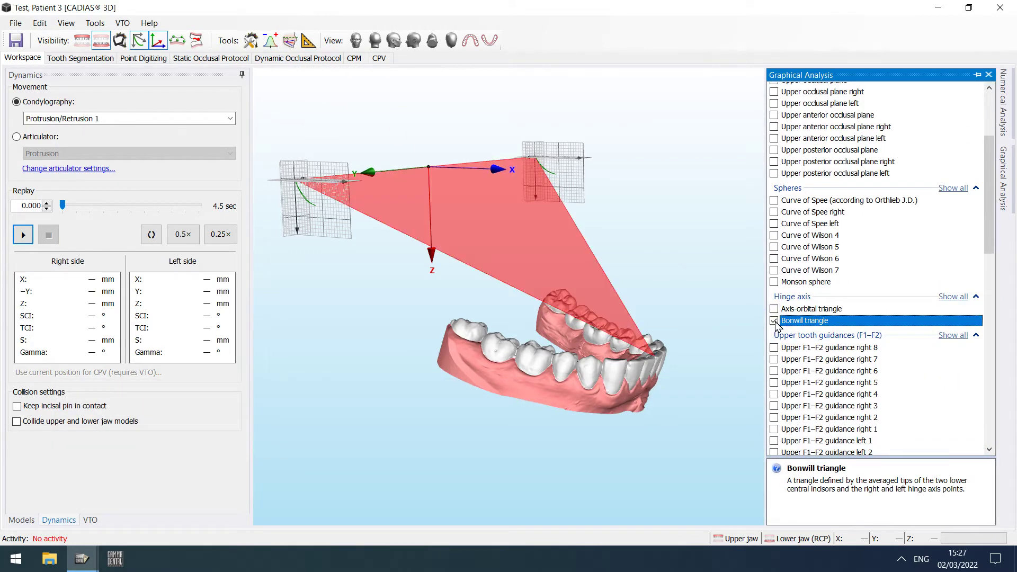
{"action": "left_click", "coordinate": [774, 309]}
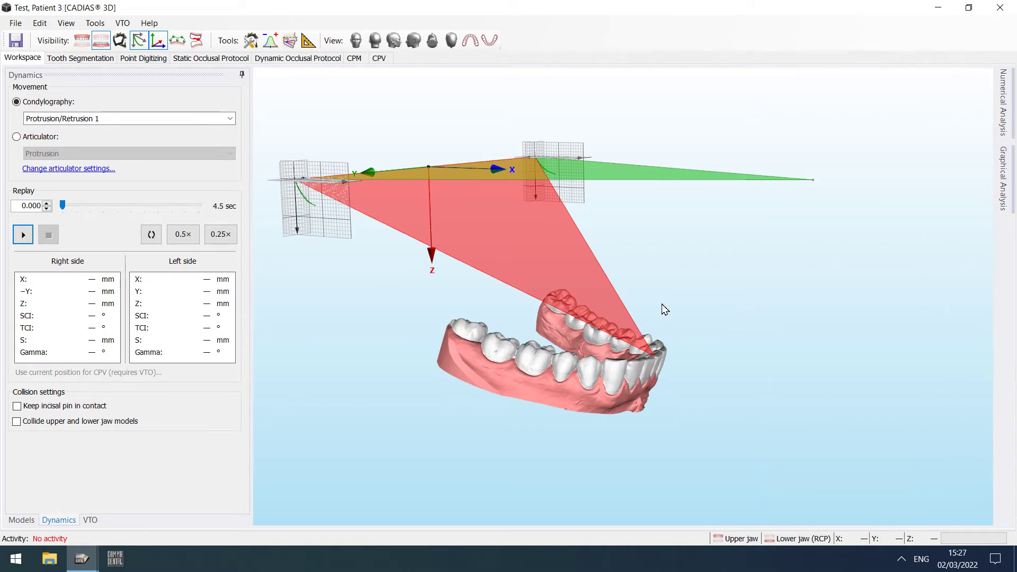
{"action": "left_click", "coordinate": [24, 235]}
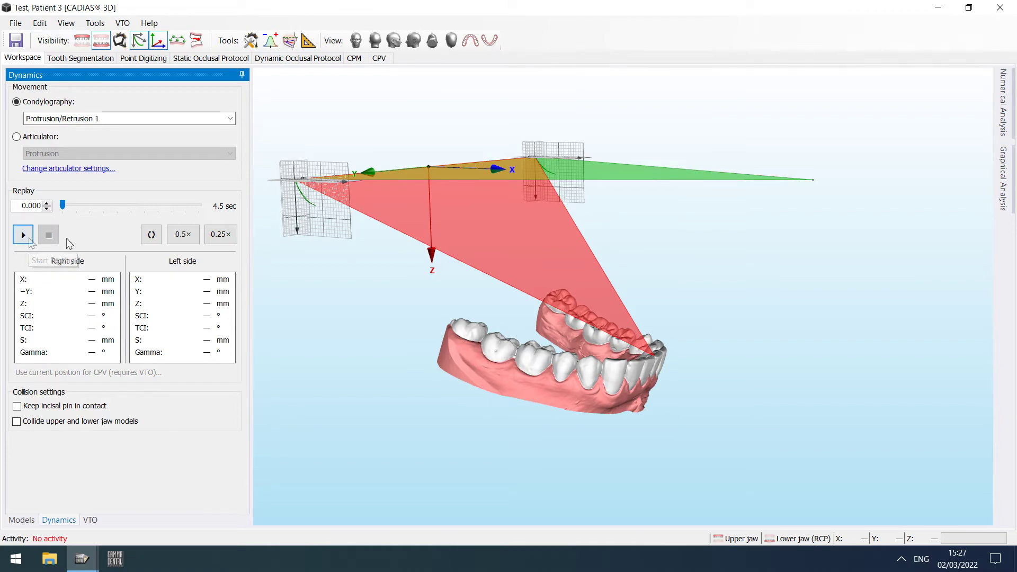
- Show numerical analysis values with and without VTO, selecting Bonwill triangle: Height
{"action": "left_click", "coordinate": [1002, 125]}
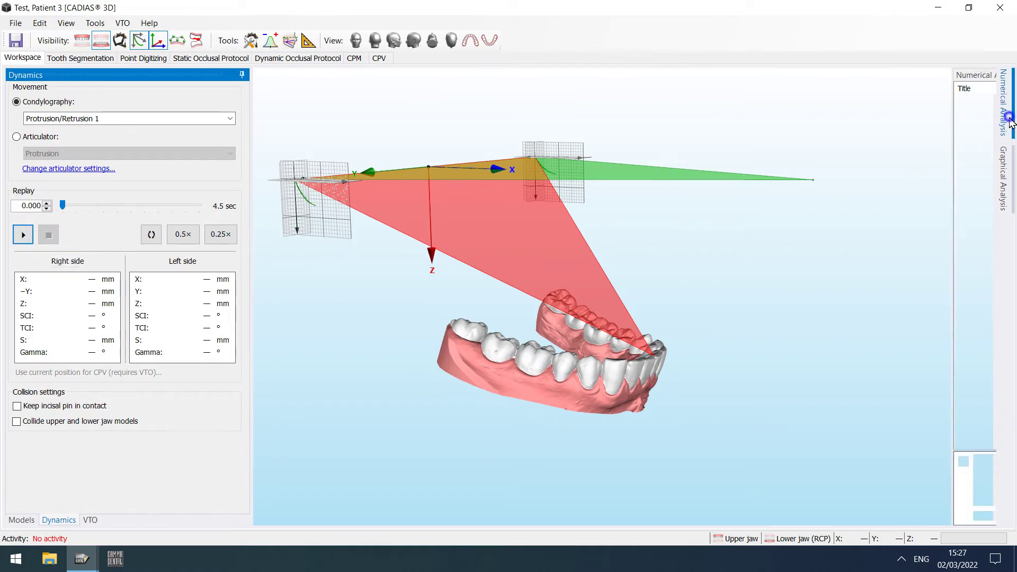
{"action": "left_click_drag", "start_coordinate": [989, 153], "coordinate": [994, 244]}
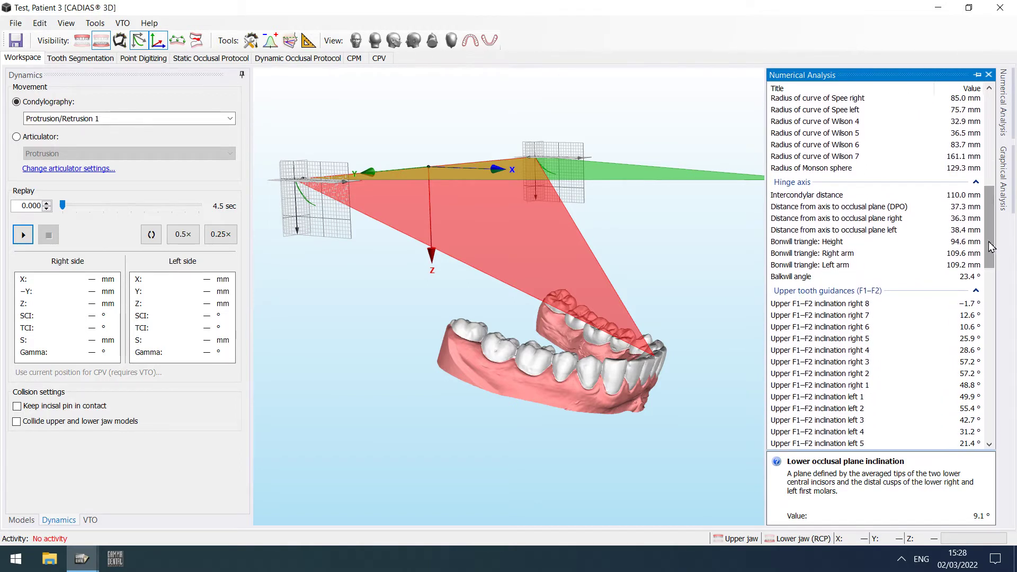
{"action": "left_click", "coordinate": [895, 245]}
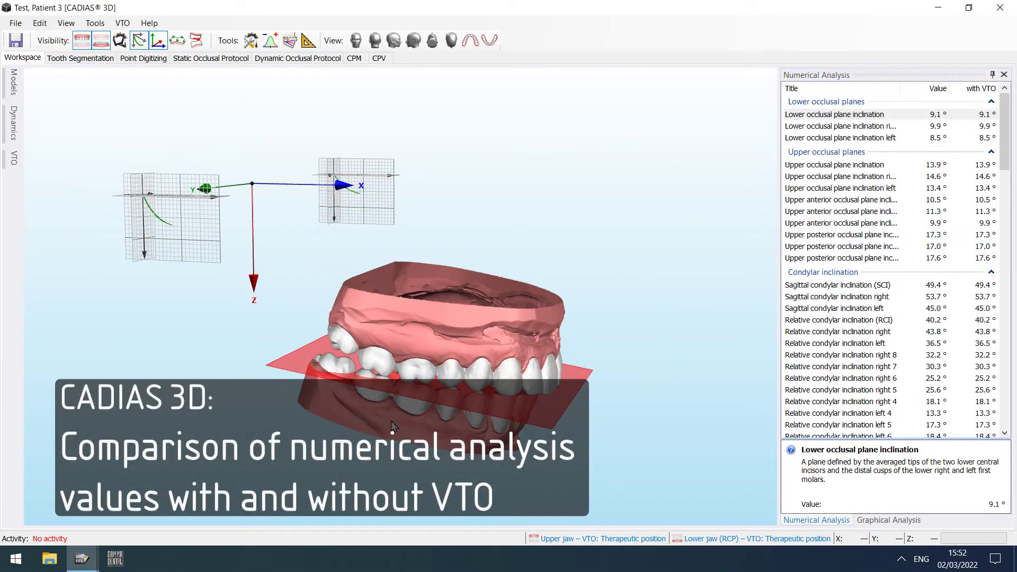
- Rotate the lower jaw about 2.4° around the Y axis
{"action": "left_click", "coordinate": [391, 426]}
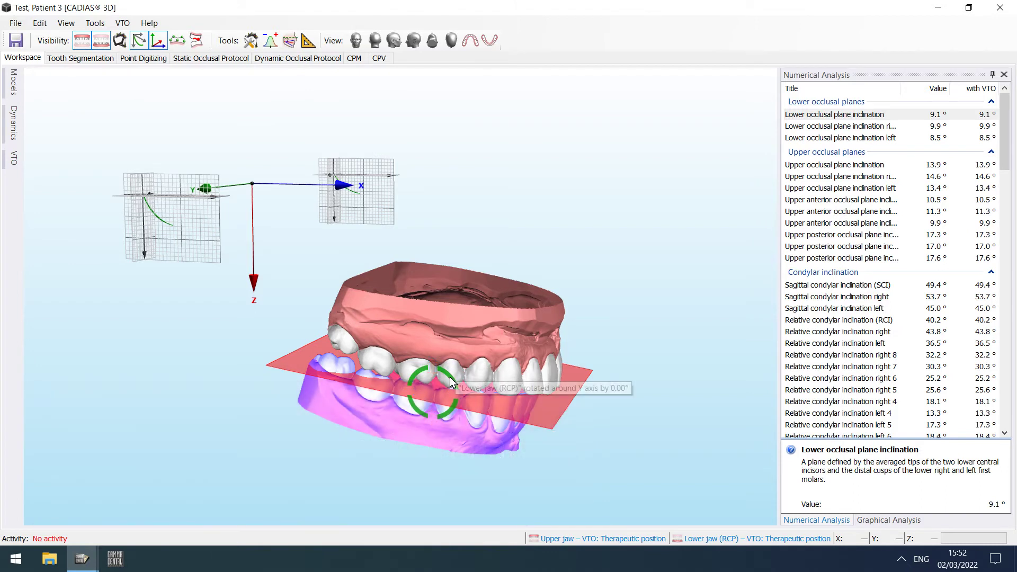
{"action": "left_click_drag", "start_coordinate": [451, 382], "coordinate": [454, 384]}
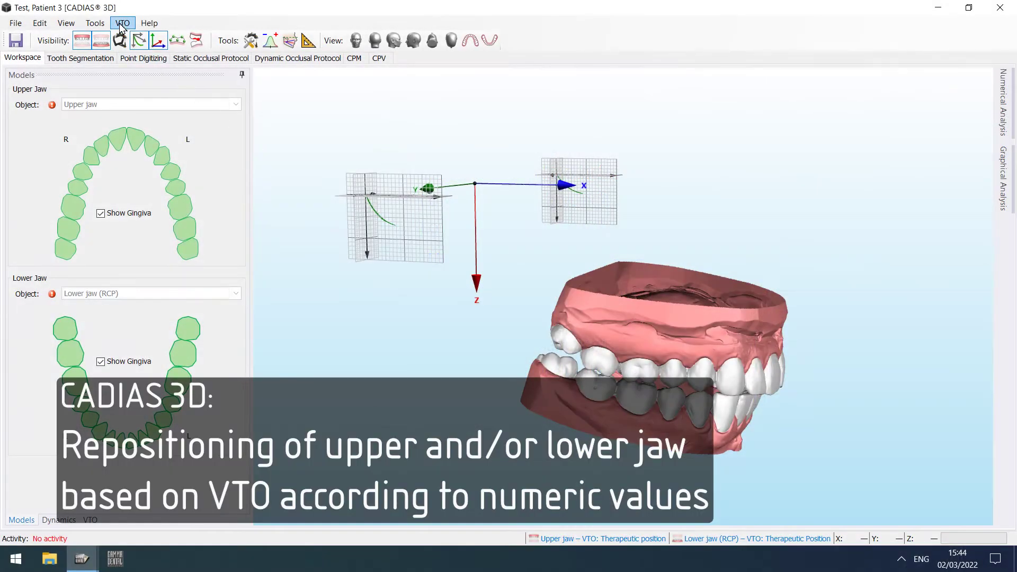
{"action": "left_click", "coordinate": [121, 26]}
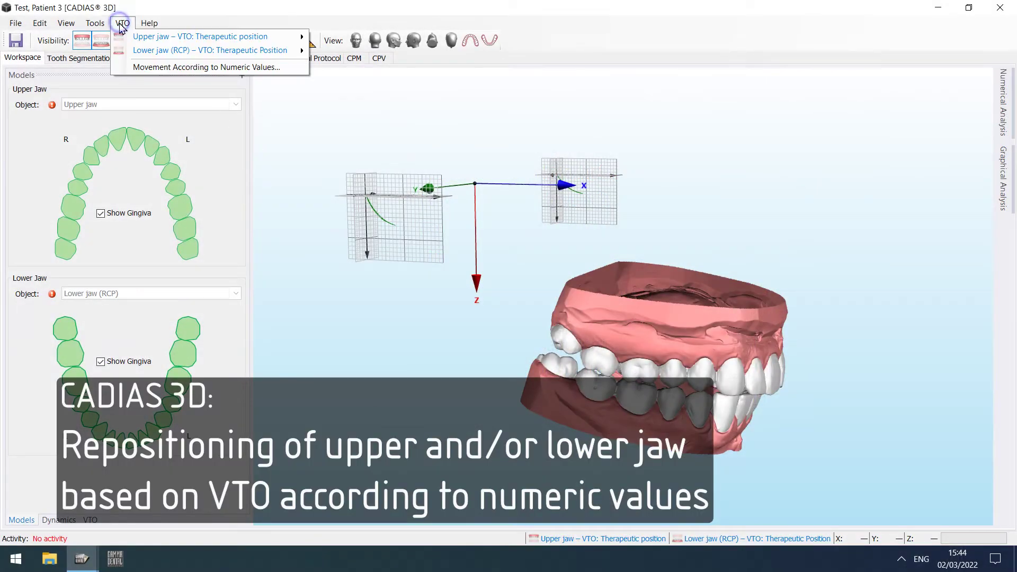
- Start numeric VTO repositioning and apply it to both upper and lower jaws
{"action": "left_click", "coordinate": [168, 71]}
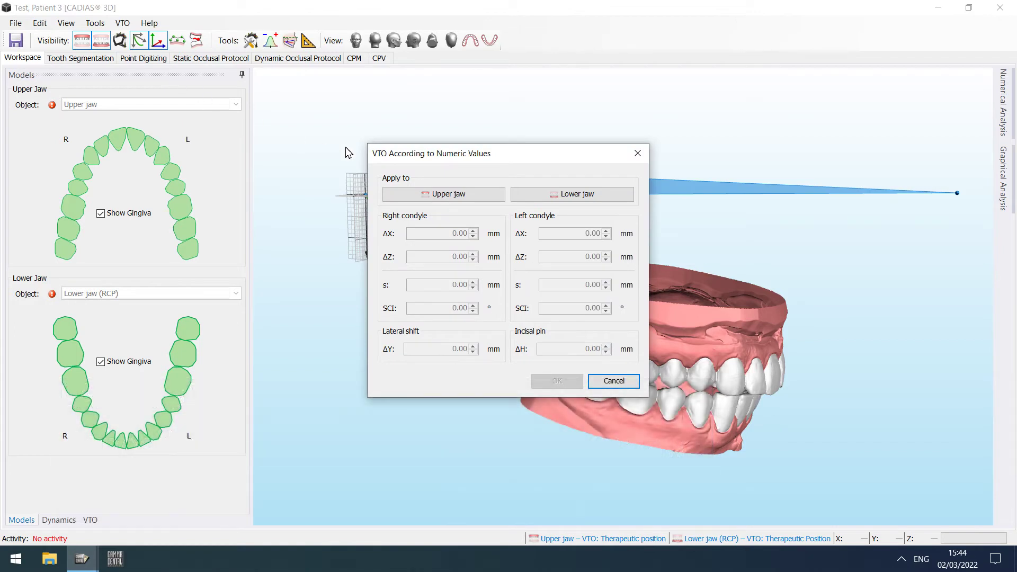
{"action": "left_click_drag", "start_coordinate": [451, 163], "coordinate": [231, 291]}
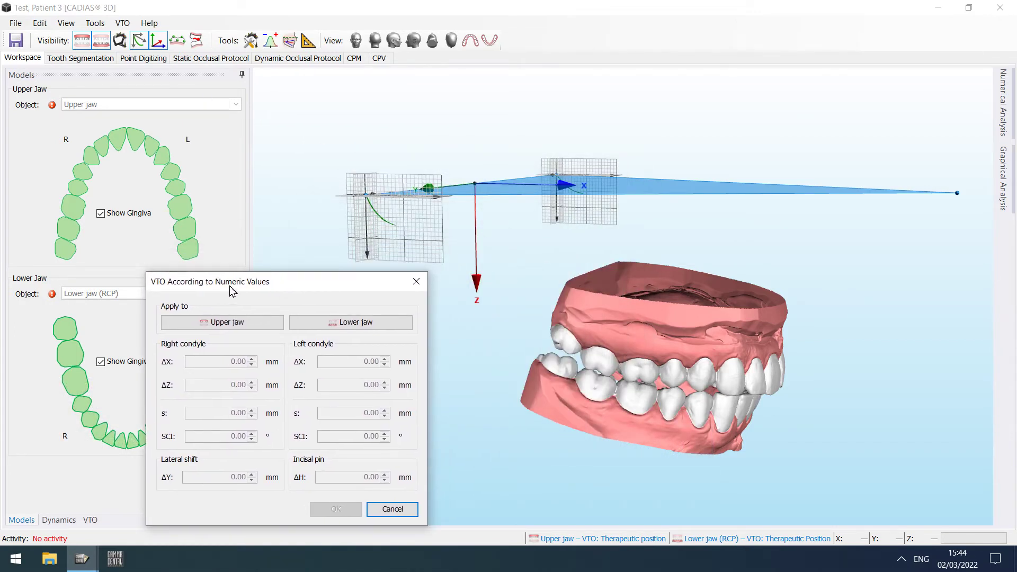
{"action": "left_click", "coordinate": [256, 321]}
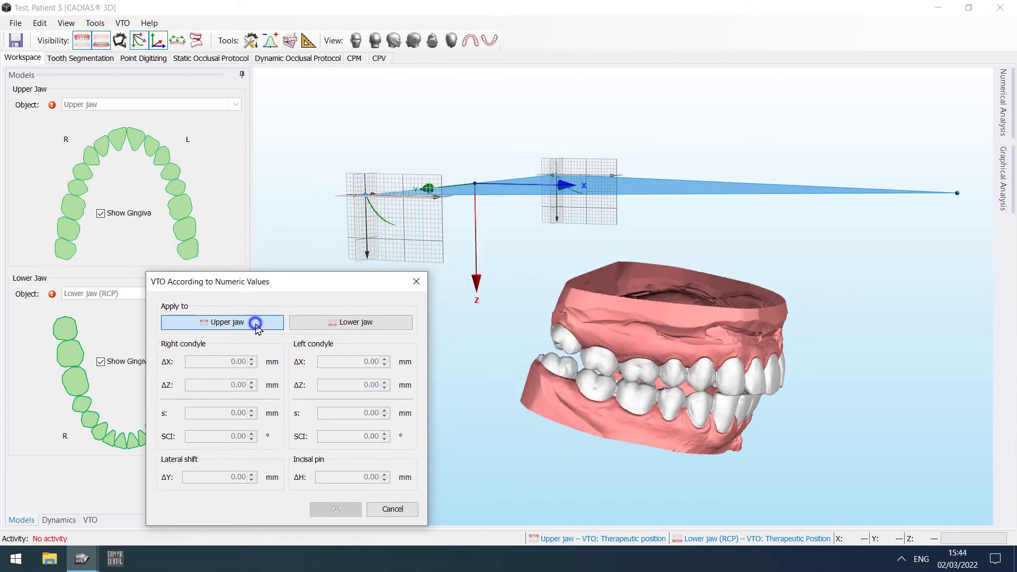
{"action": "left_click", "coordinate": [304, 327]}
- Enter condyle ΔX and ΔZ of 3 mm and incisal pin ΔH −3 mm, then confirm
{"action": "double_click", "coordinate": [236, 362]}
{"action": "type", "text": "3"}
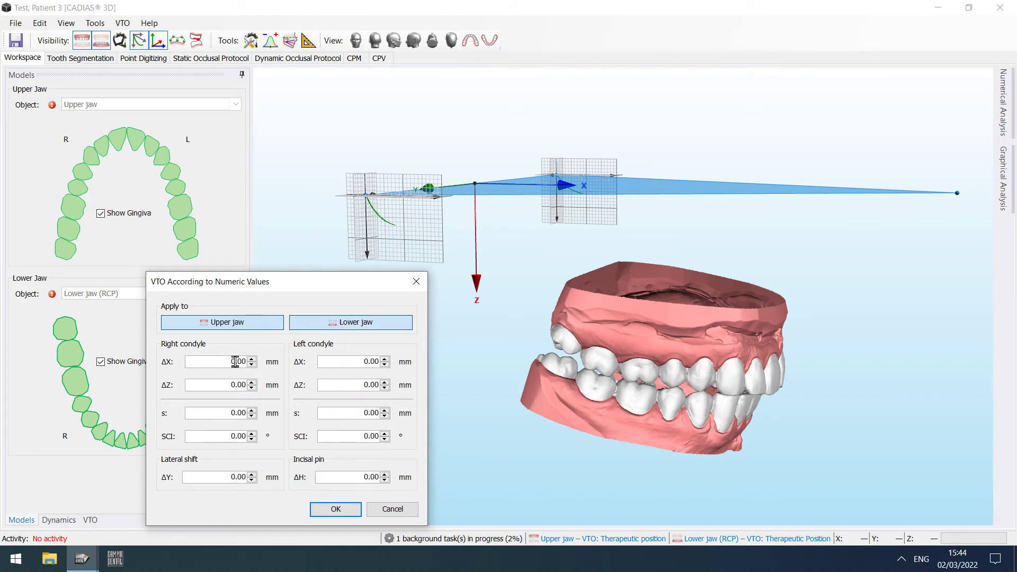
{"action": "double_click", "coordinate": [356, 361]}
{"action": "type", "text": "6"}
{"action": "double_click", "coordinate": [356, 360]}
{"action": "type", "text": "3"}
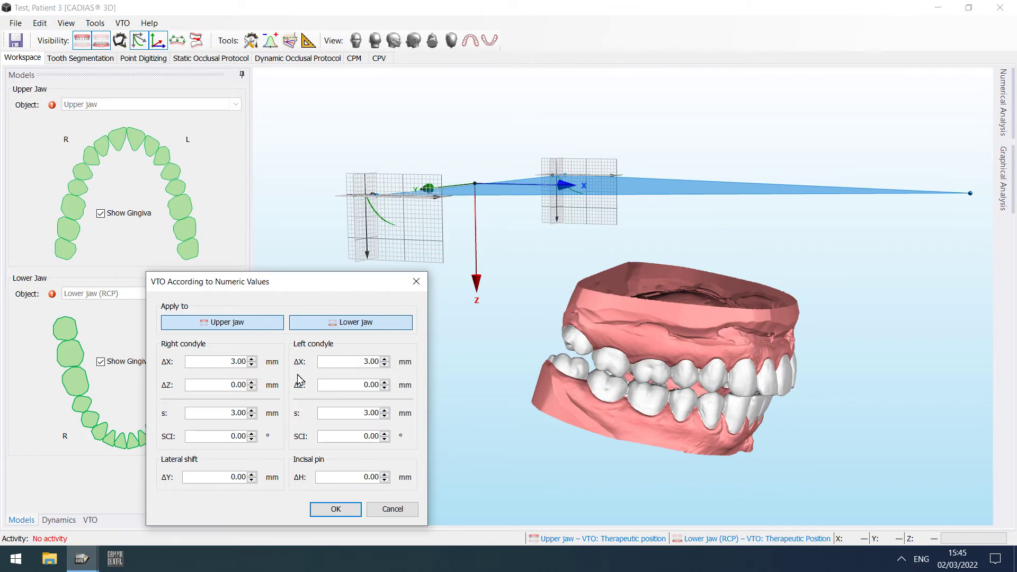
{"action": "double_click", "coordinate": [233, 383]}
{"action": "type", "text": "3"}
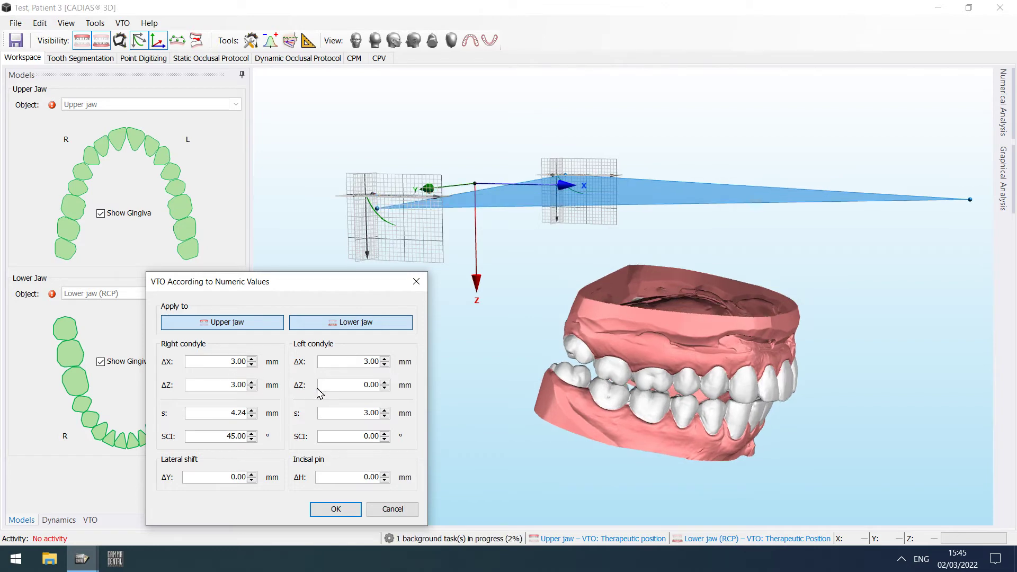
{"action": "scroll", "coordinate": [351, 385], "scroll_direction": "up", "scroll_amount": 3}
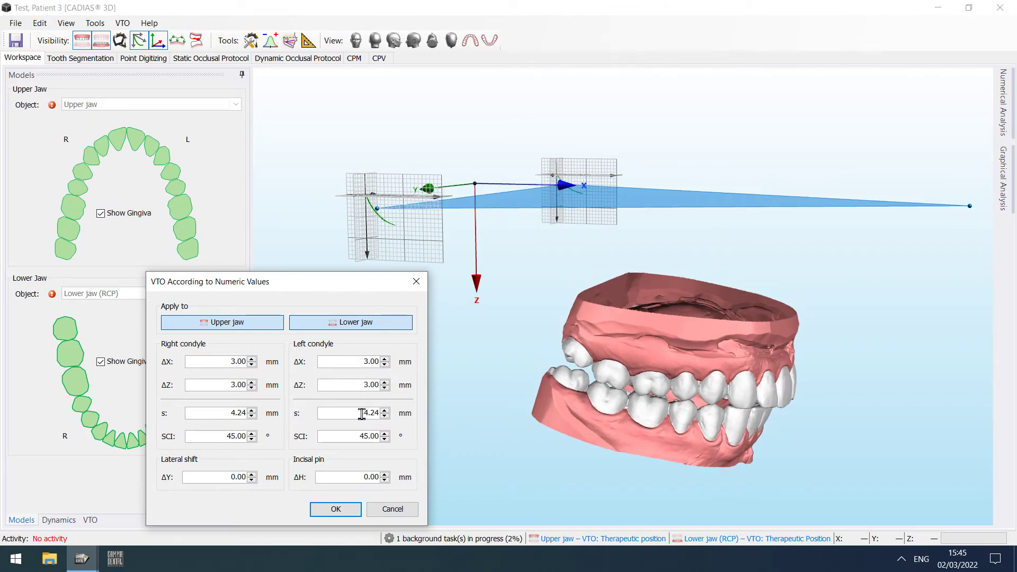
{"action": "scroll", "coordinate": [343, 476], "scroll_direction": "up", "scroll_amount": 3}
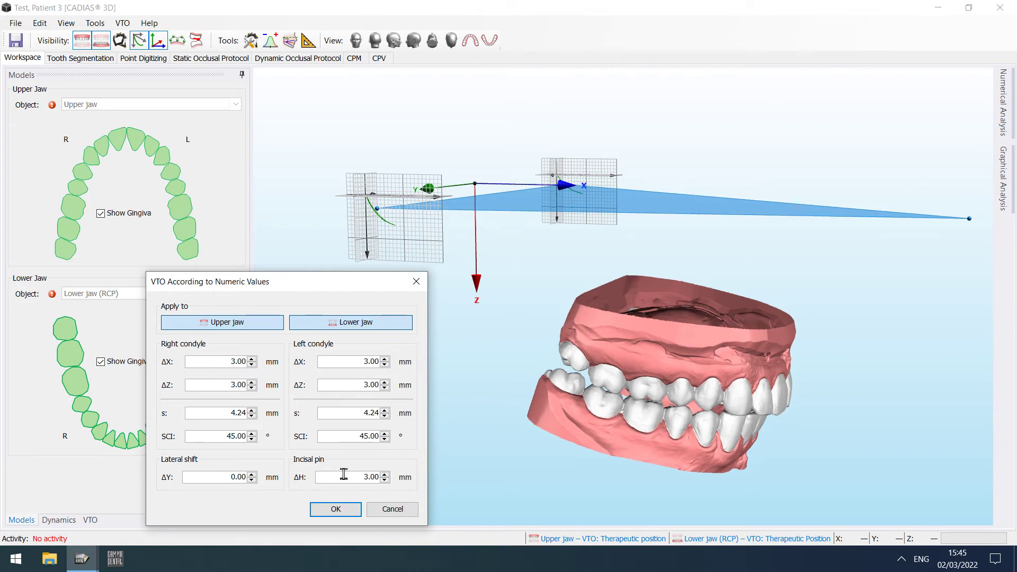
{"action": "scroll", "coordinate": [343, 474], "scroll_direction": "down", "scroll_amount": 3}
{"action": "scroll", "coordinate": [344, 474], "scroll_direction": "down", "scroll_amount": 3}
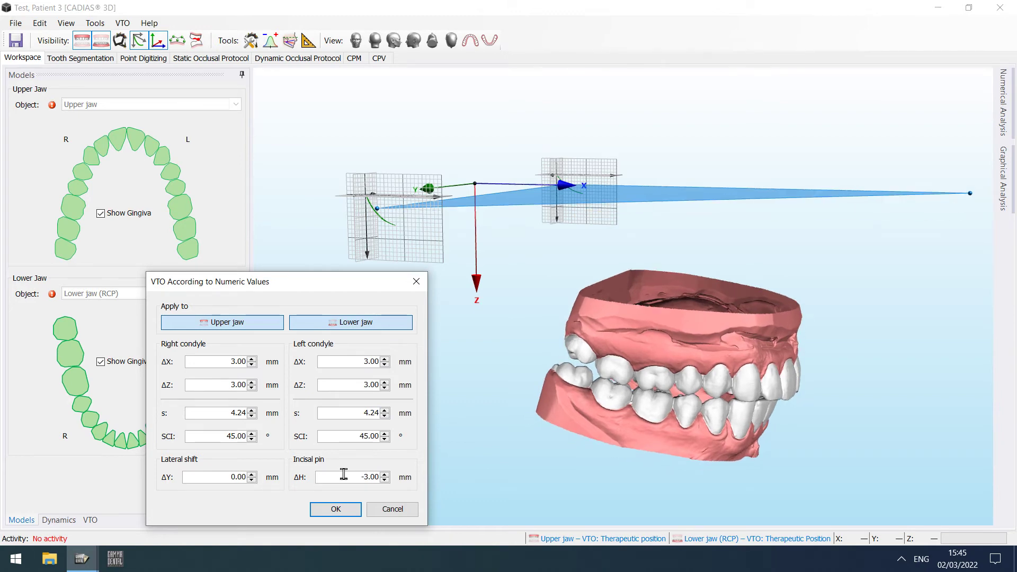
{"action": "left_click", "coordinate": [335, 510]}
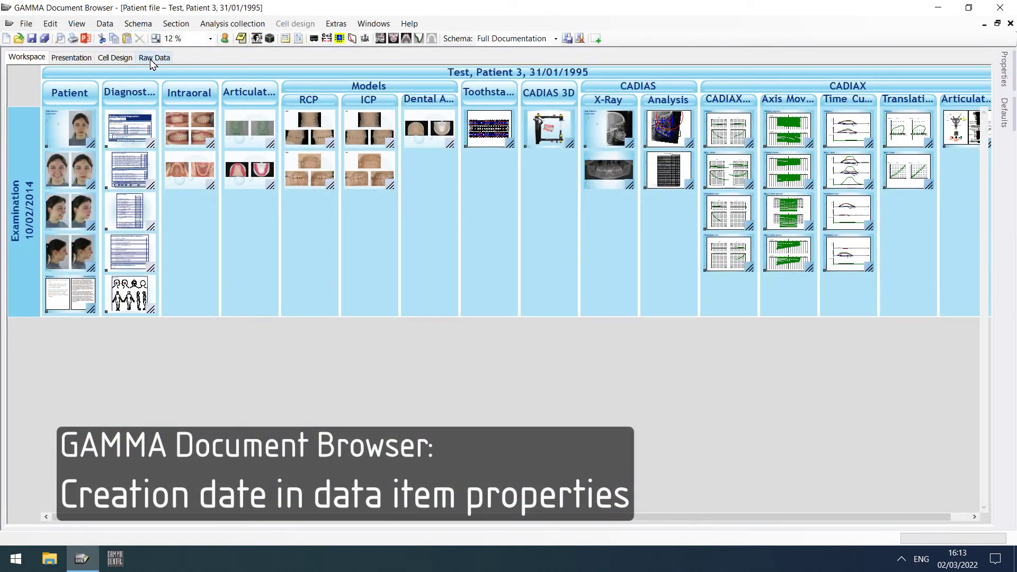
- In Raw Data, view the condylography curve's properties: created 14/04/2015 09:26:24
{"action": "left_click", "coordinate": [152, 59]}
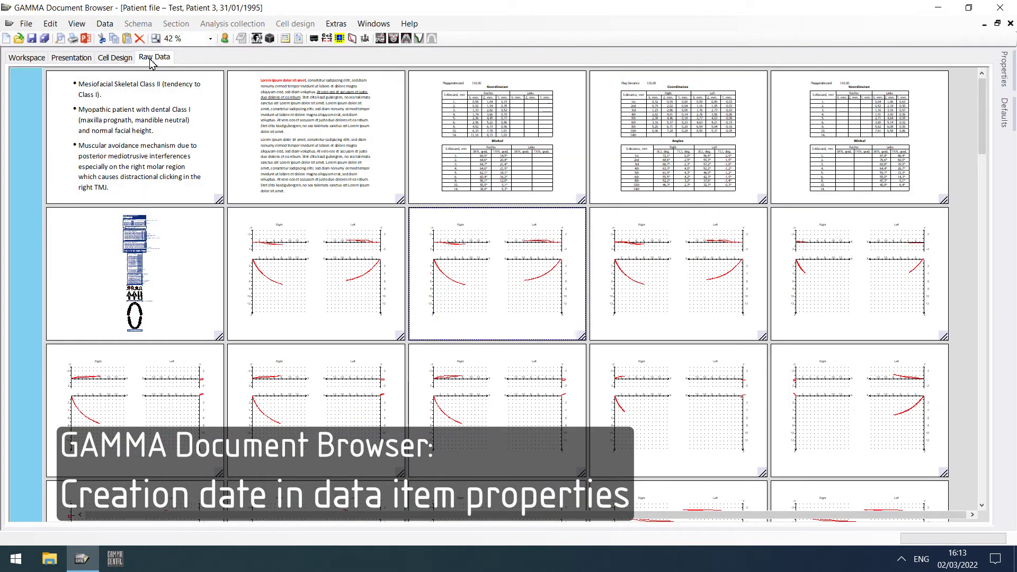
{"action": "right_click", "coordinate": [312, 301]}
{"action": "left_click", "coordinate": [352, 353]}
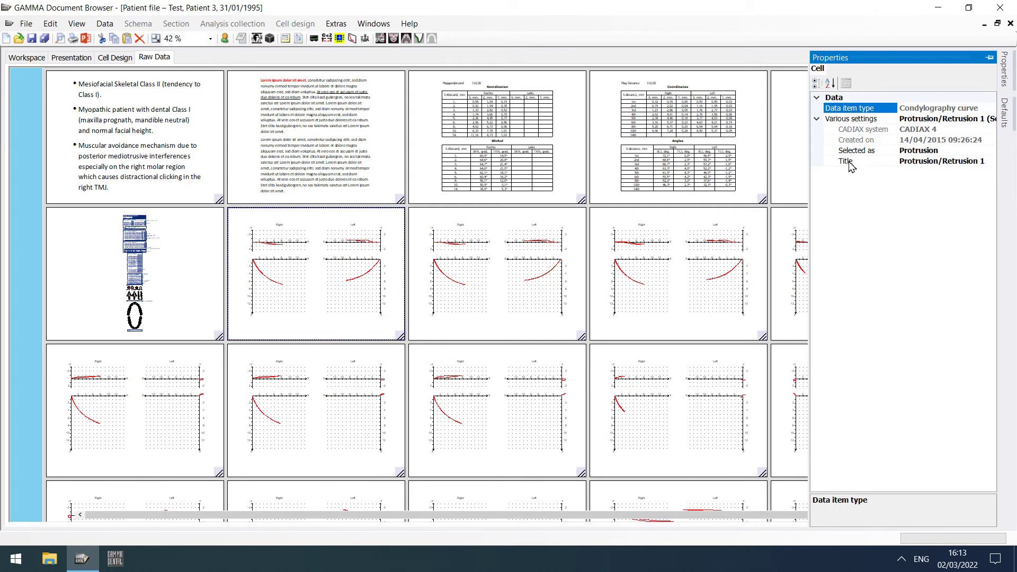
{"action": "left_click", "coordinate": [869, 141]}
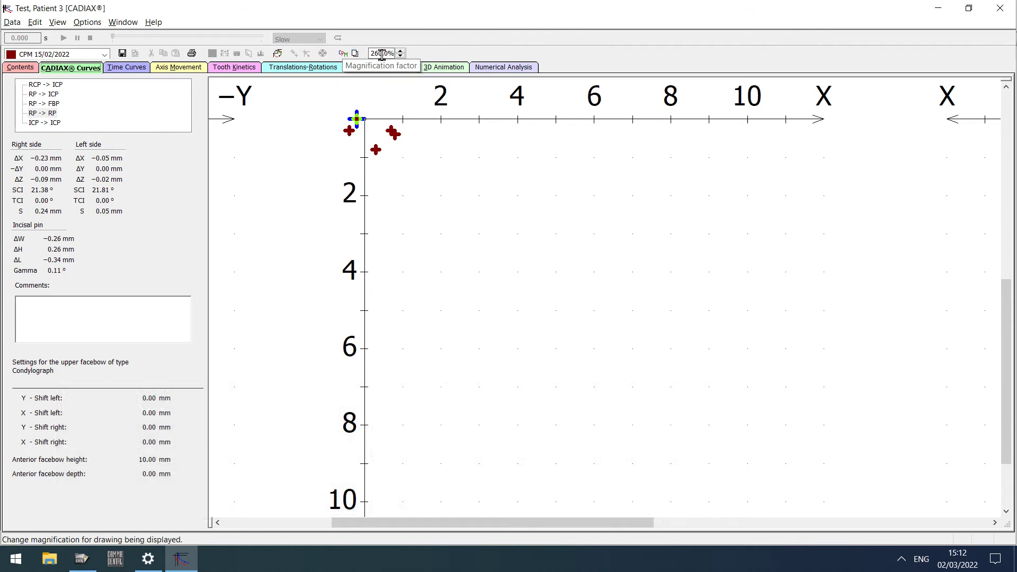
- Zoom the CADIAX view to 332.5% and show the Front control 14/04/2015 curve
{"action": "scroll", "coordinate": [381, 54], "scroll_direction": "up", "scroll_amount": 2}
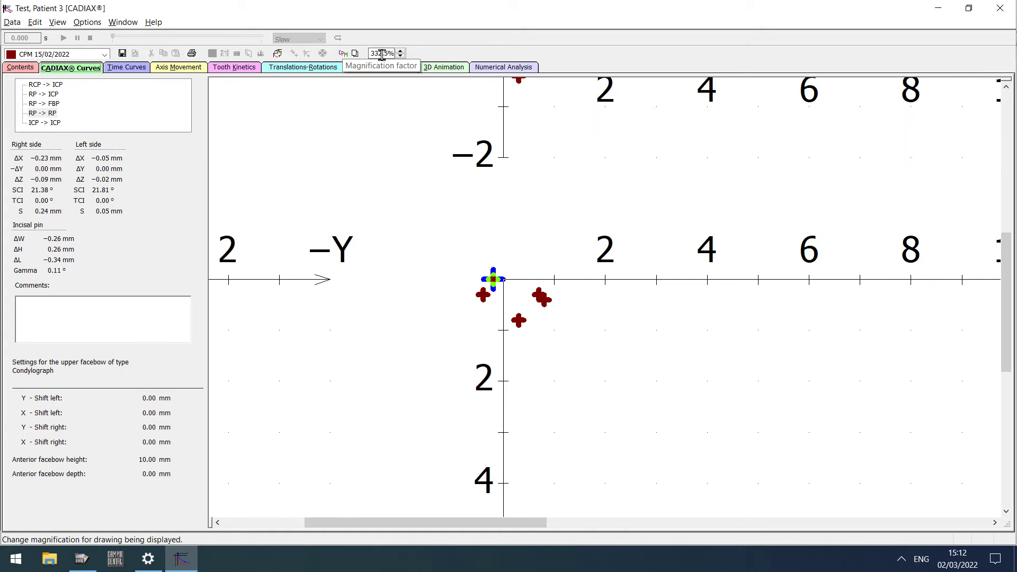
{"action": "scroll", "coordinate": [103, 54], "scroll_direction": "up", "scroll_amount": 2}
{"action": "left_click", "coordinate": [104, 54]}
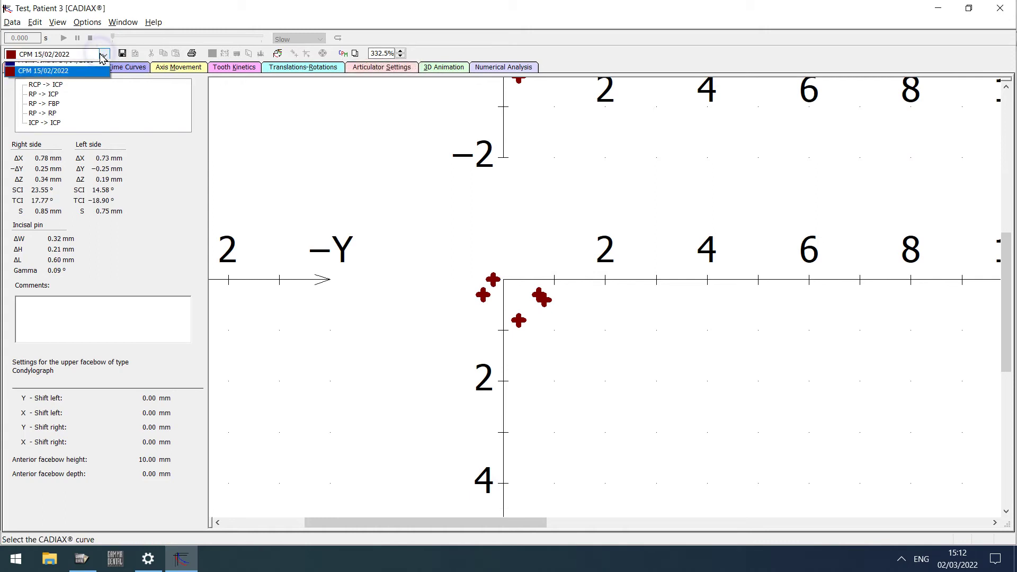
{"action": "left_click", "coordinate": [100, 78]}
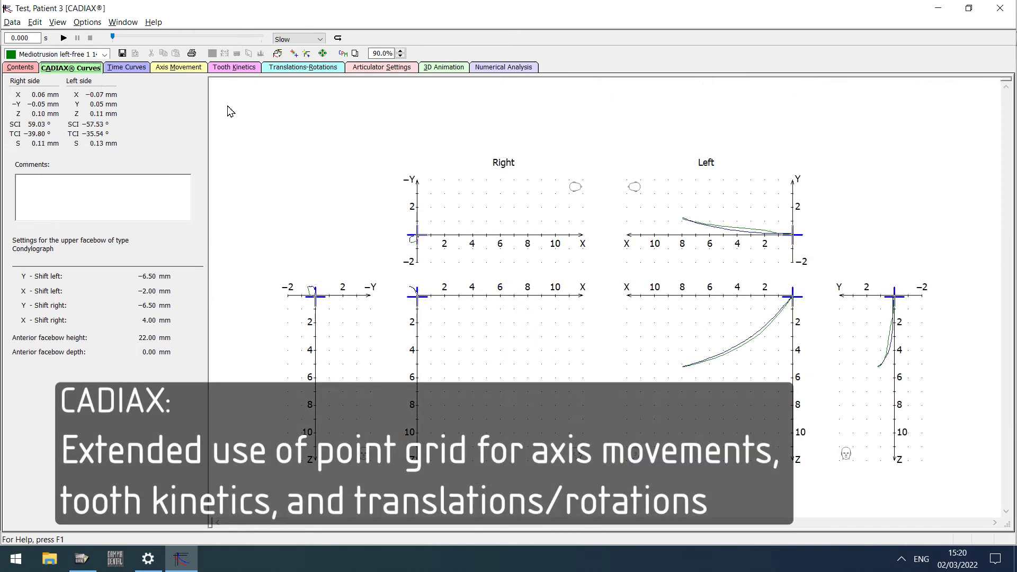
- Step through the Axis Movement and Tooth Kinetics plots to the Translations-Rotations Gamma angle plots
{"action": "left_click", "coordinate": [193, 70]}
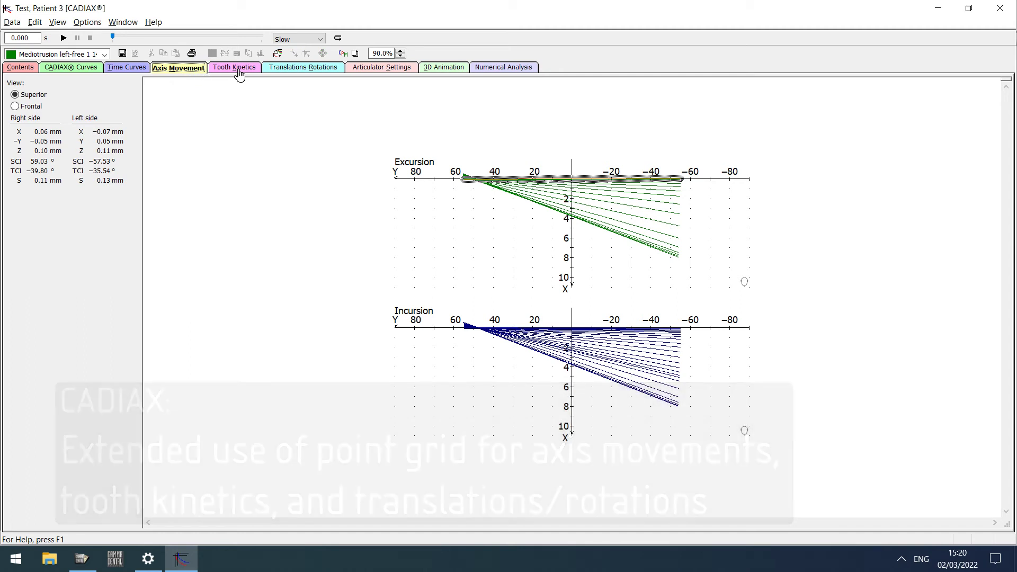
{"action": "left_click", "coordinate": [239, 70]}
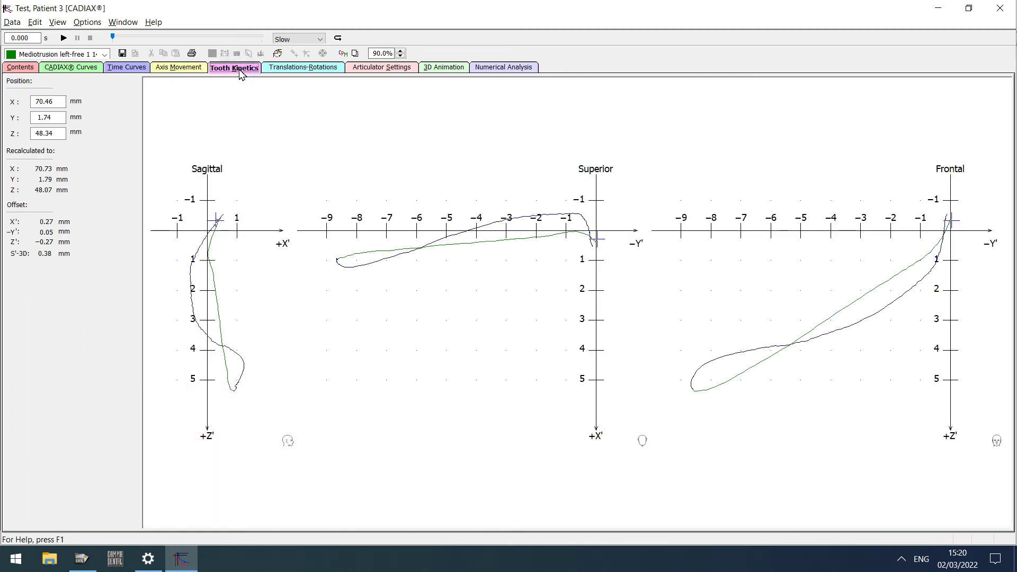
{"action": "left_click", "coordinate": [308, 72]}
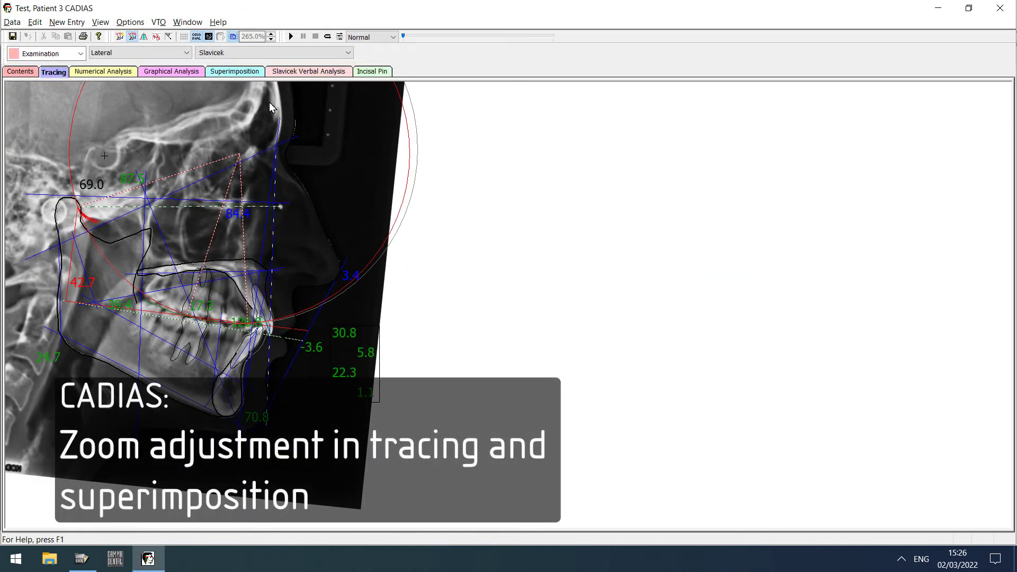
- Disable Fit to window's size, magnify the tracing to 295%, and show the Superimposition drawing
{"action": "left_click", "coordinate": [237, 41]}
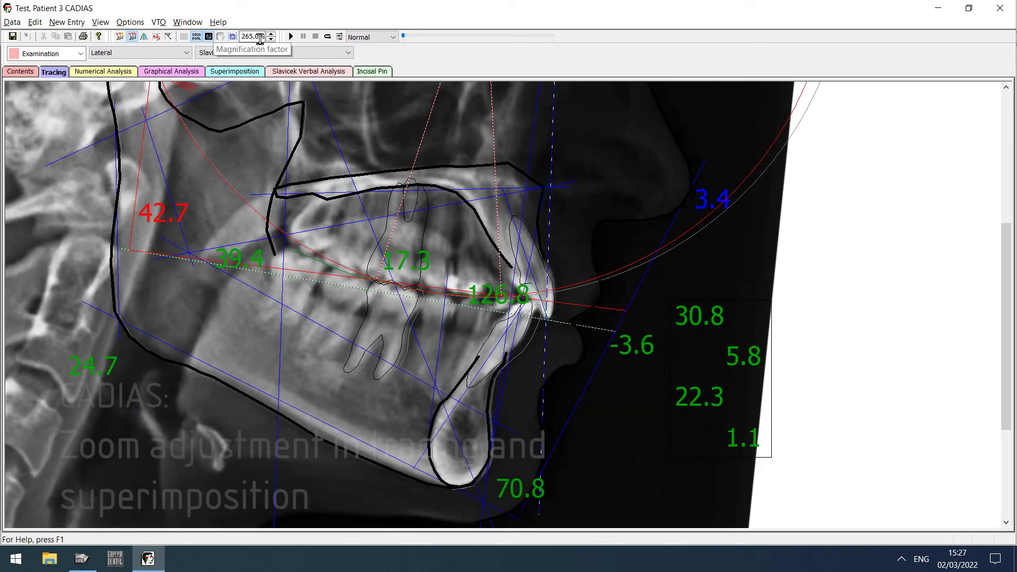
{"action": "scroll", "coordinate": [259, 39], "scroll_direction": "up", "scroll_amount": 3}
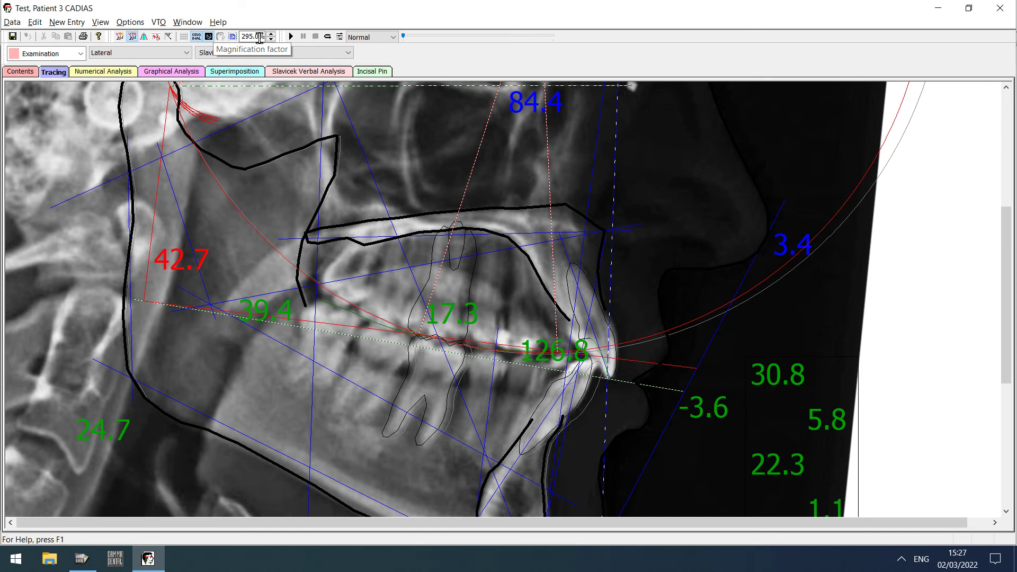
{"action": "left_click", "coordinate": [246, 74]}
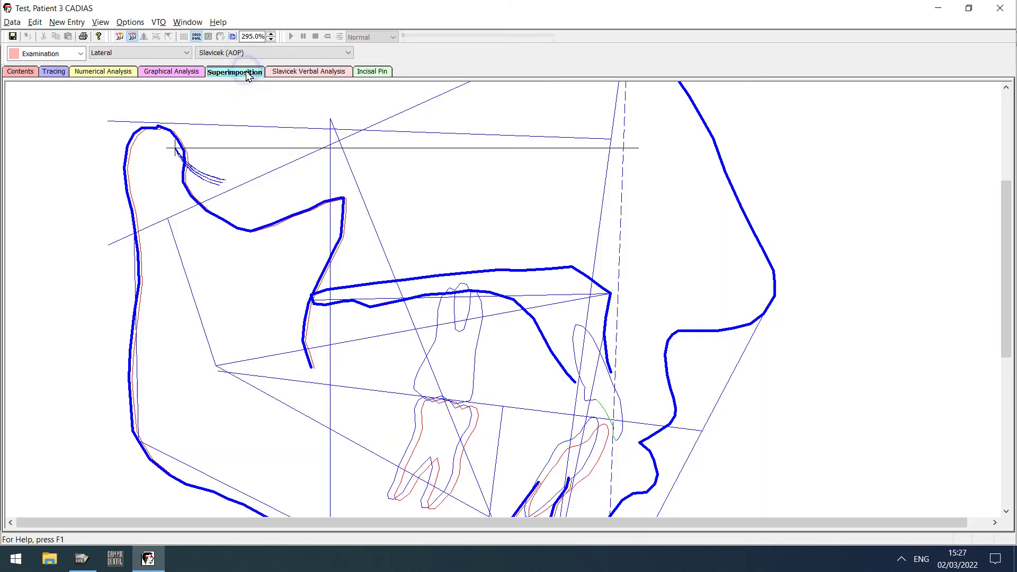